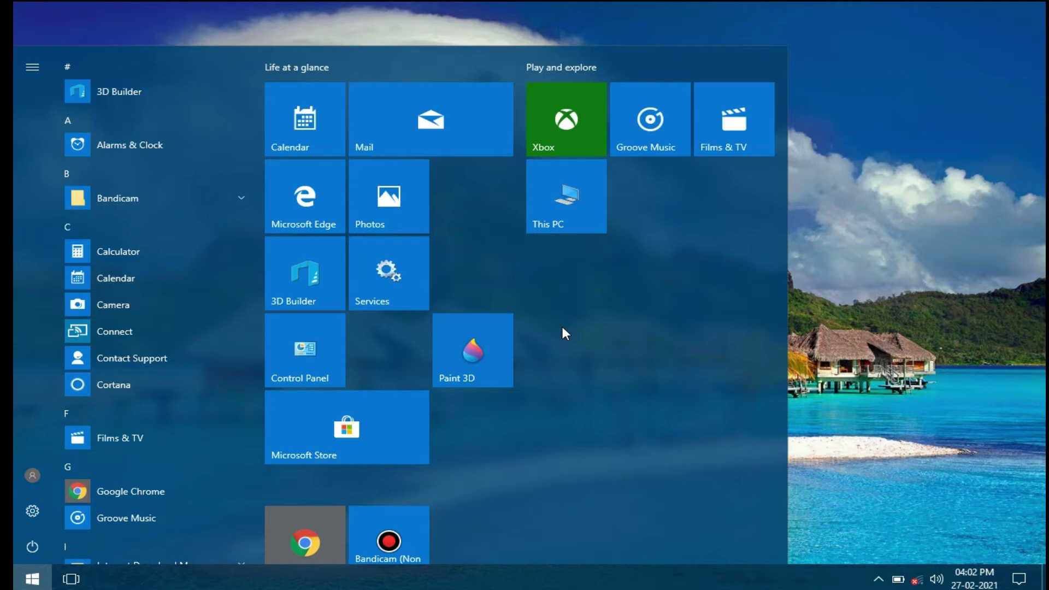
Step: Paste the Deep Freeze Standard v8.53 archive onto the desktop and move it lower right
right_click(159, 31)
click(233, 97)
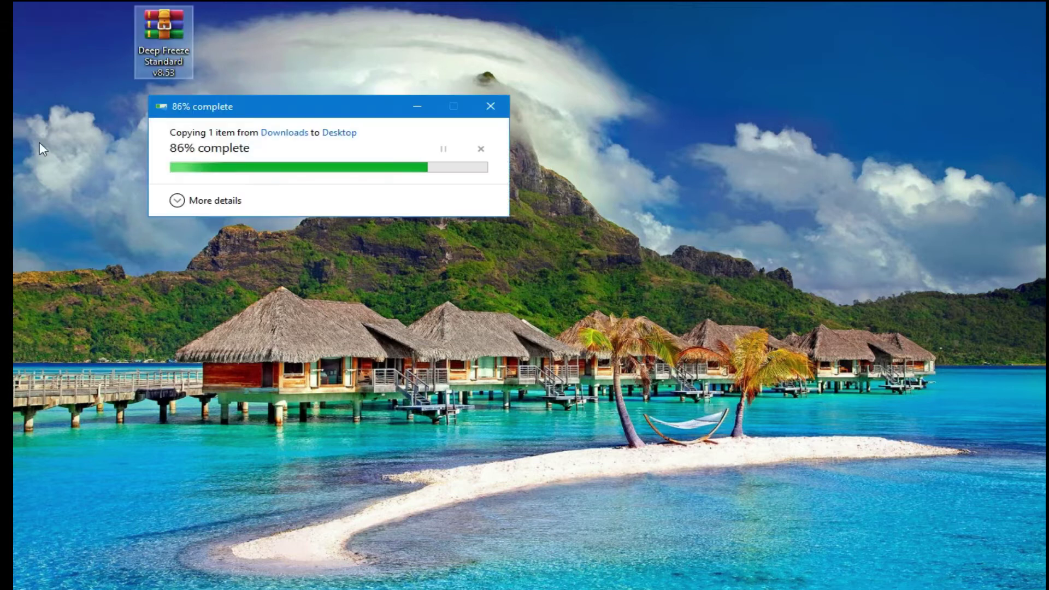
click(170, 53)
drag(160, 61, 221, 135)
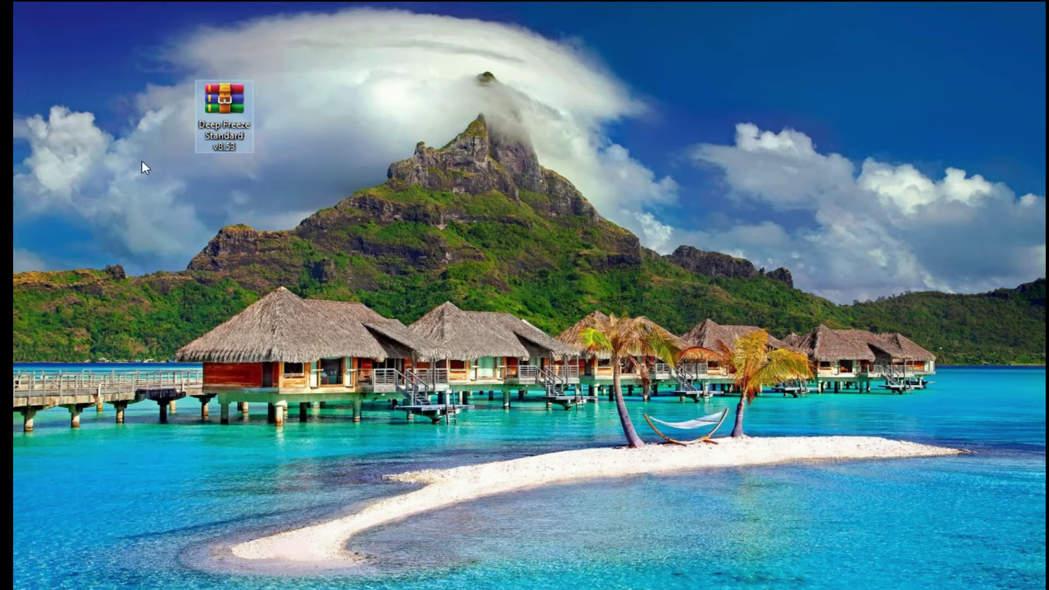
Step: Refresh the desktop and view the archive's extraction options without choosing one
right_click(114, 149)
click(139, 194)
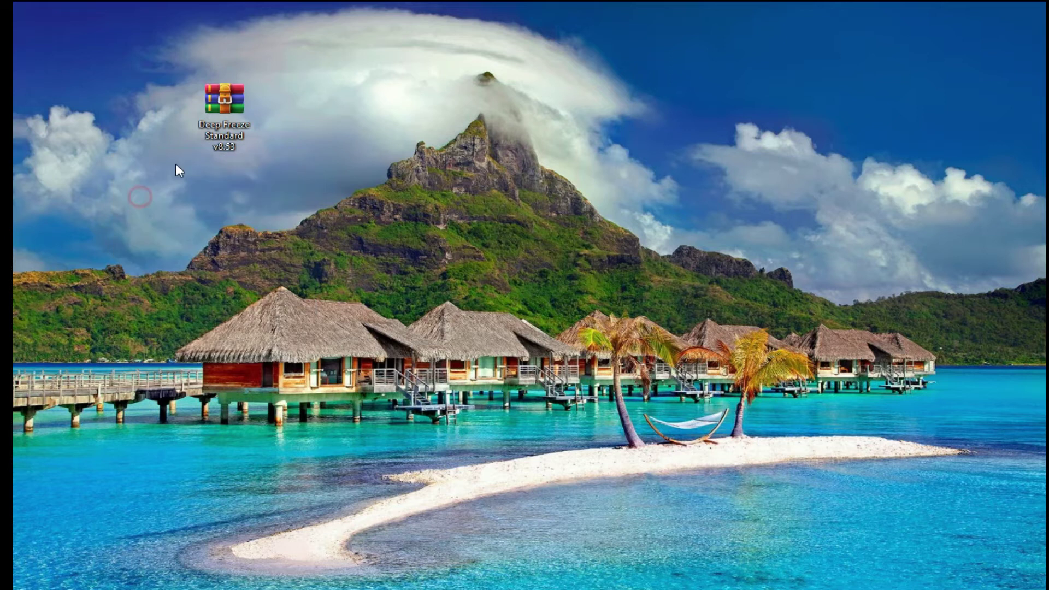
right_click(215, 132)
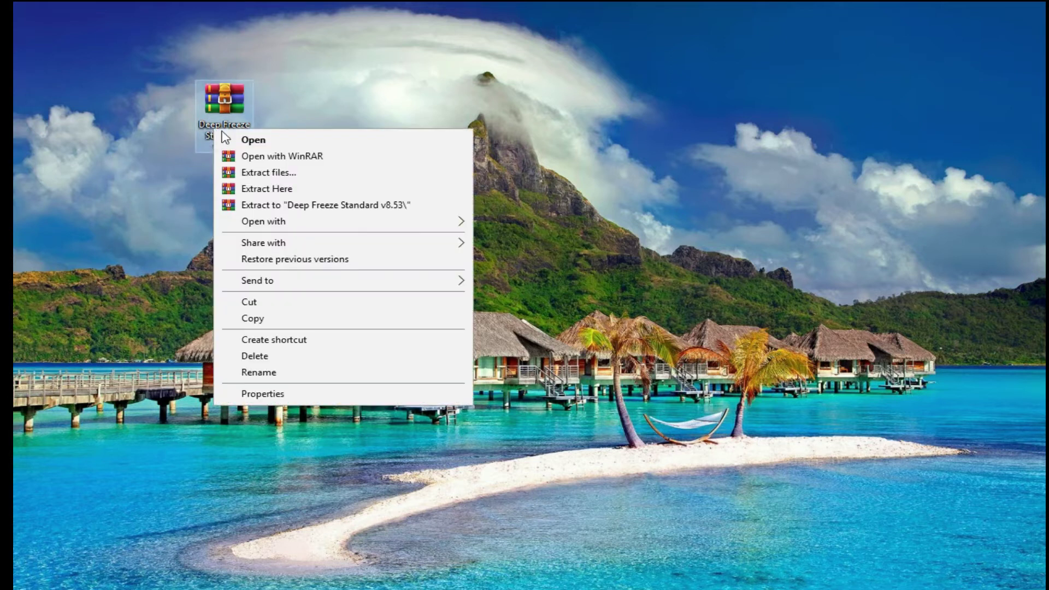
click(126, 143)
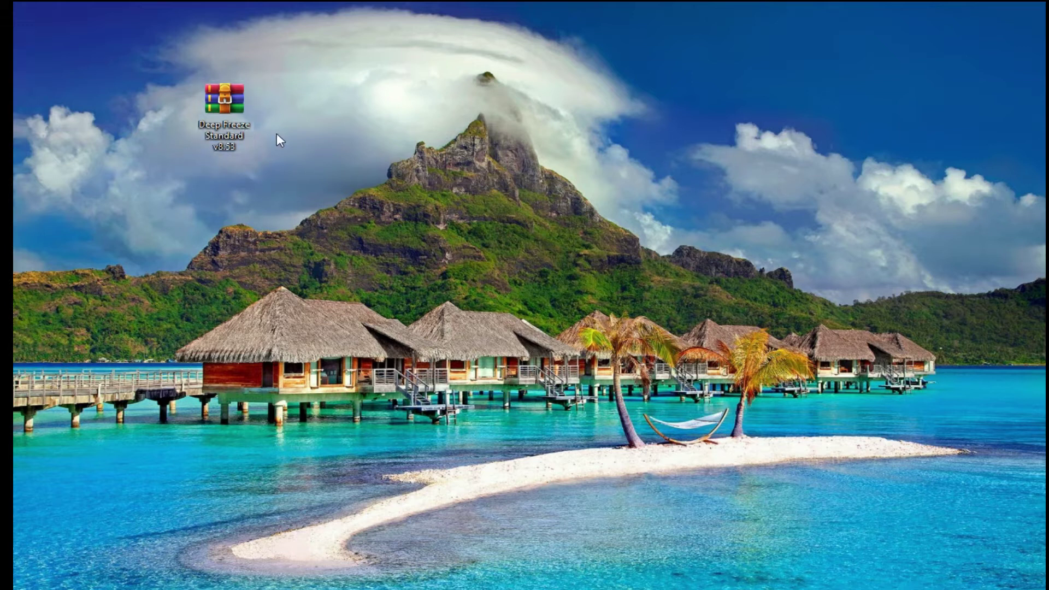
right_click(304, 580)
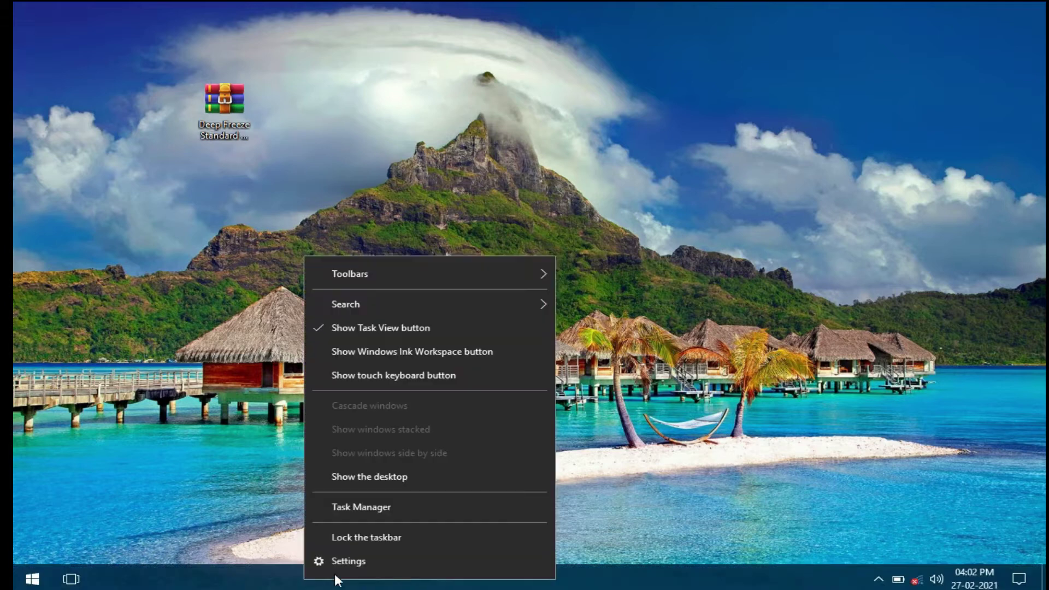
click(338, 562)
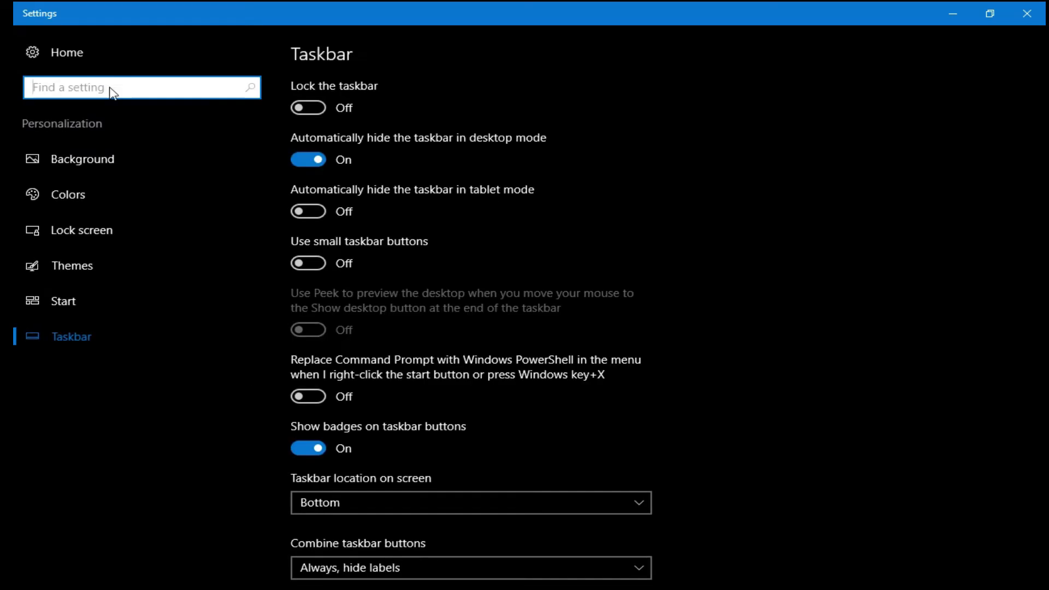
click(99, 56)
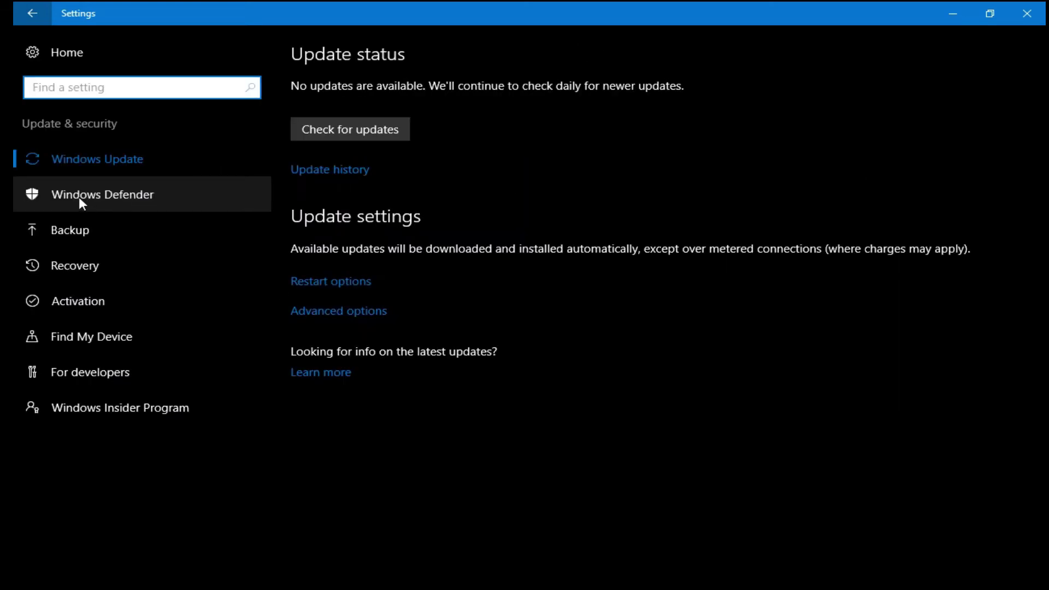
click(164, 199)
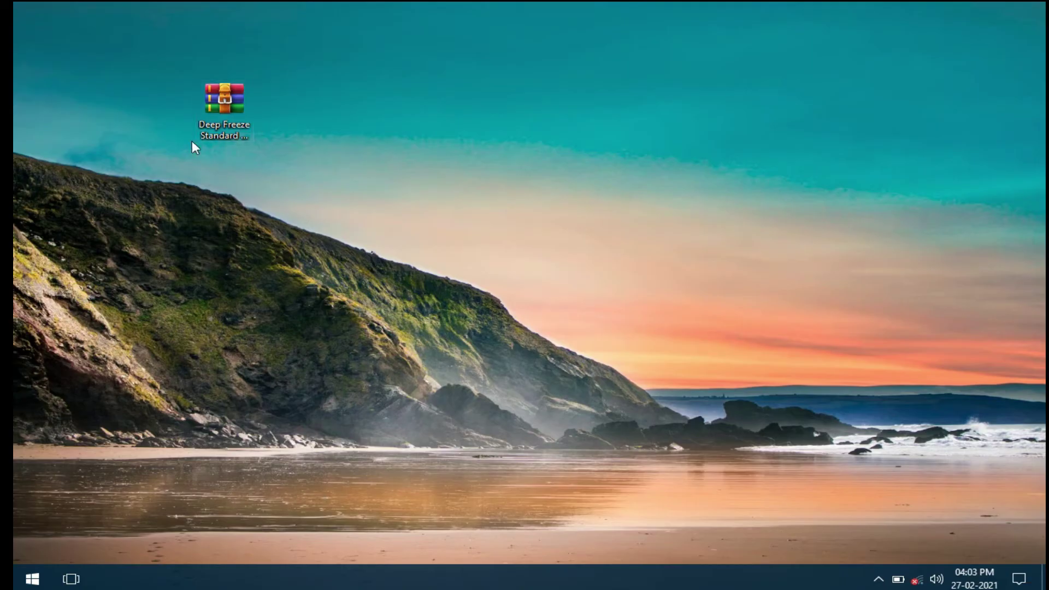
Step: Open This PC from the Start menu and select the windows 10 (C:) drive
click(32, 578)
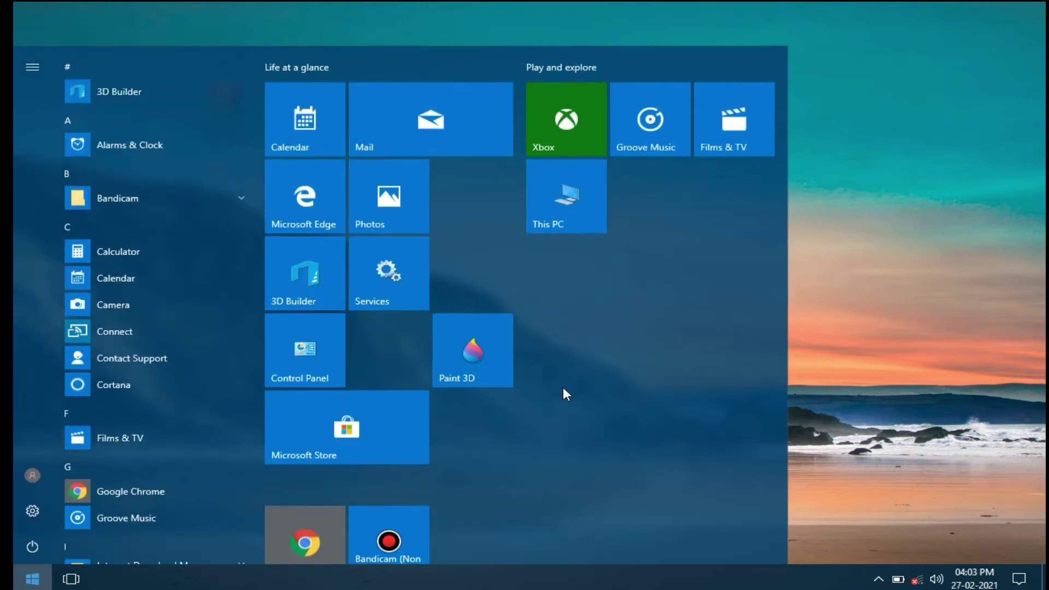
click(566, 210)
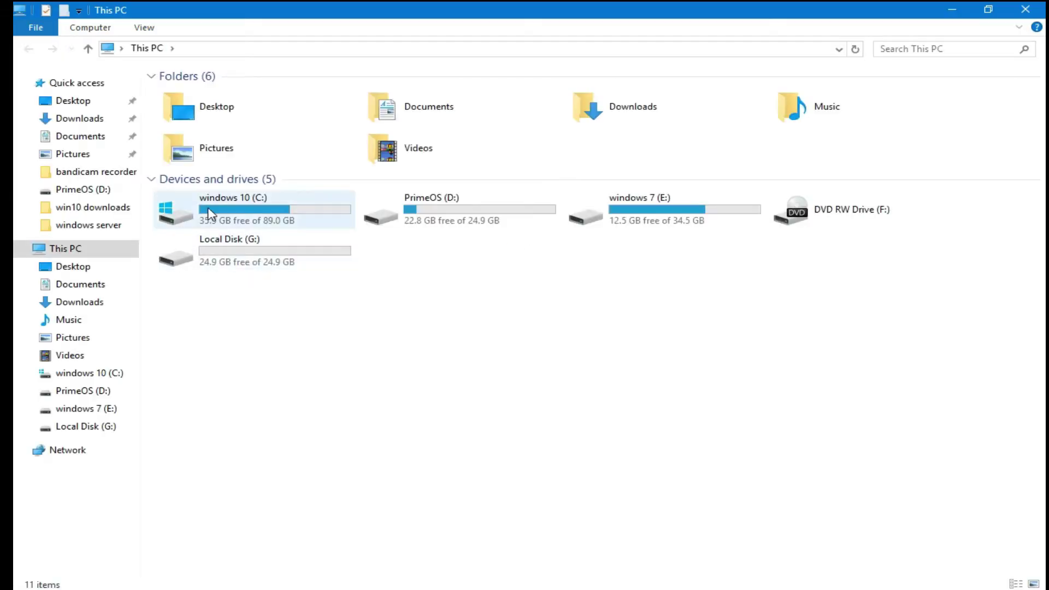
click(210, 207)
right_click(208, 208)
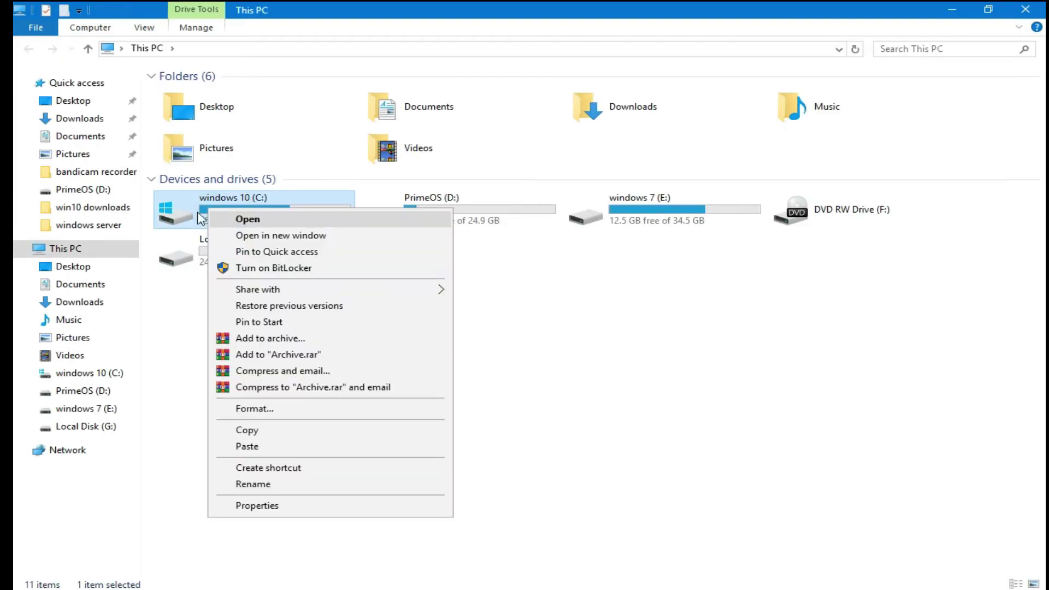
click(568, 304)
click(221, 211)
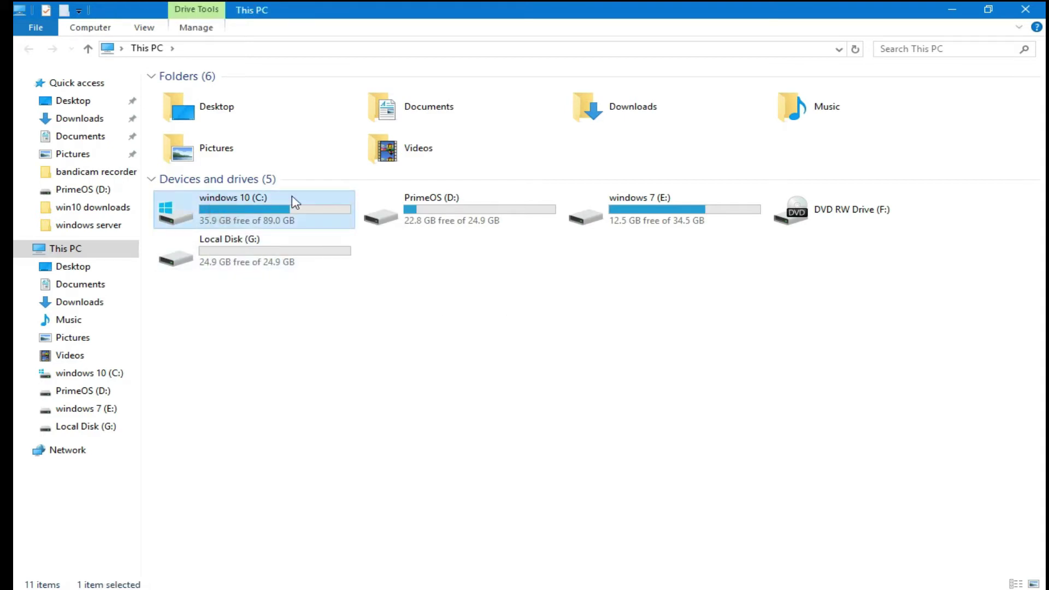
Step: In the C: drive's Properties Tools tab, run Check and choose Scan drive
right_click(243, 209)
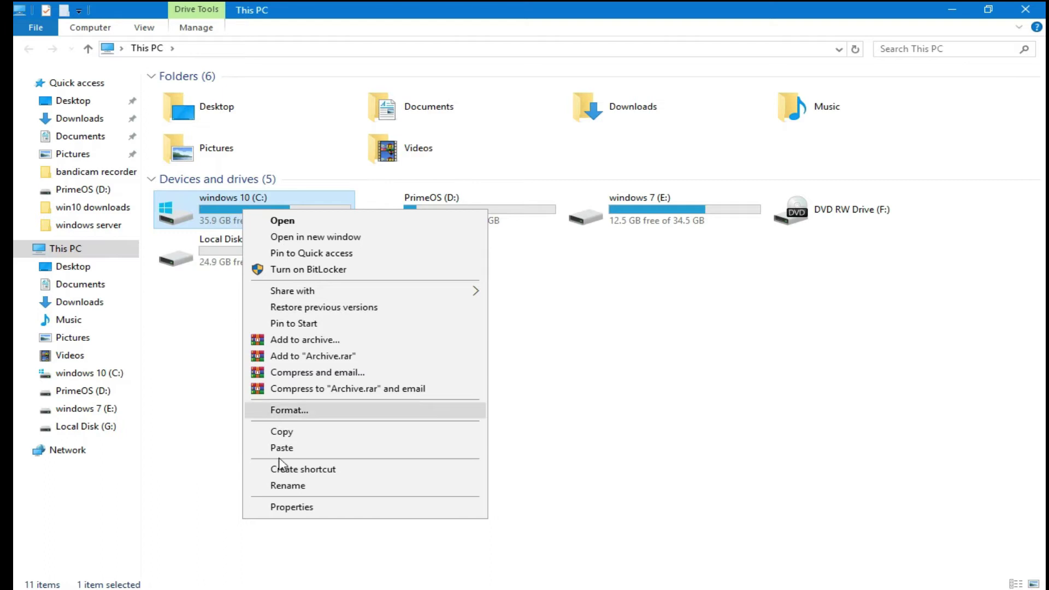
click(268, 512)
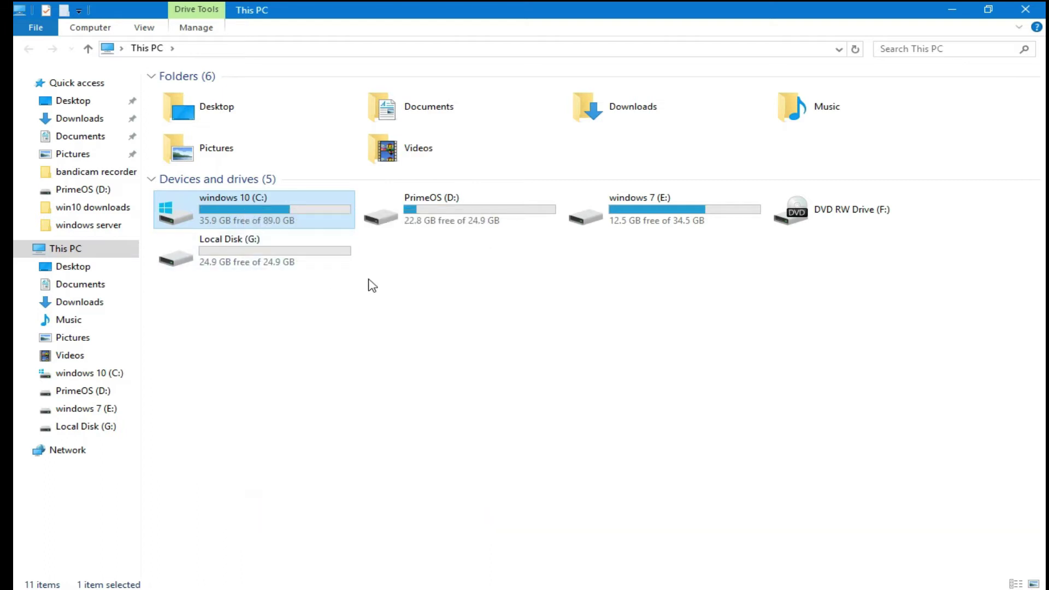
click(354, 258)
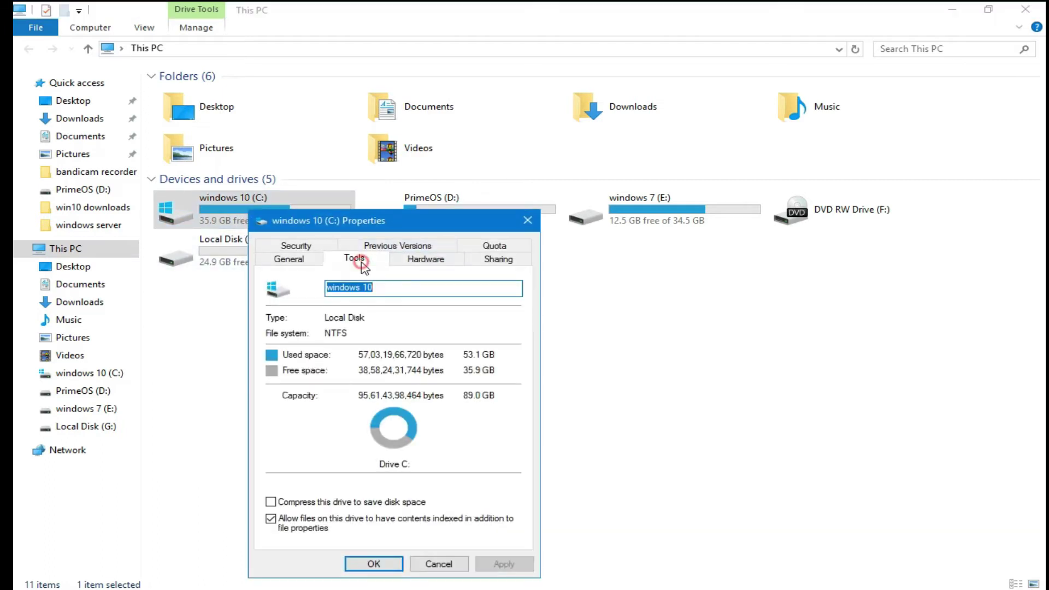
drag(394, 223, 380, 174)
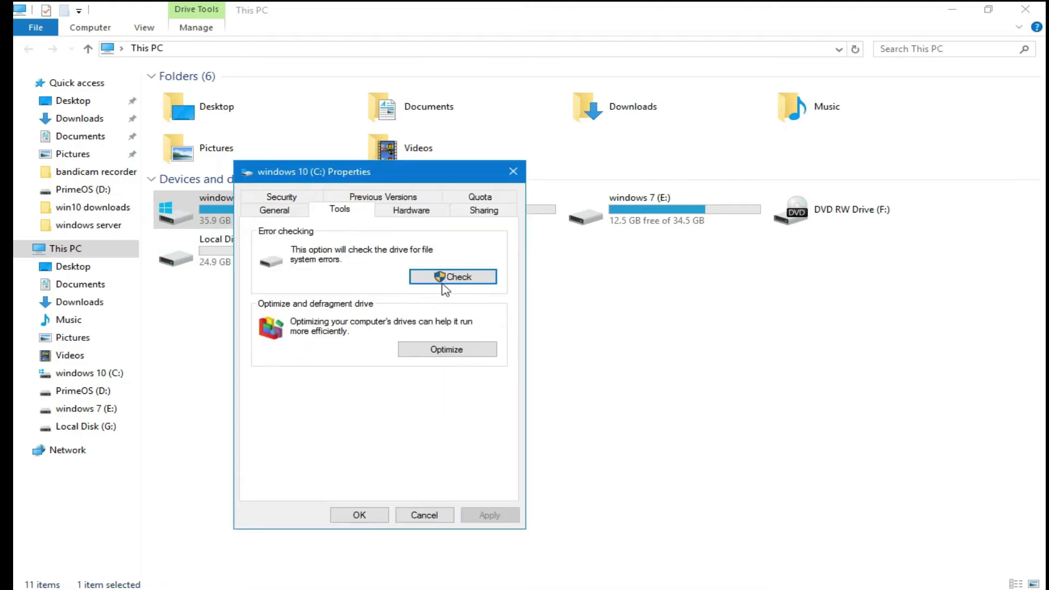
click(449, 279)
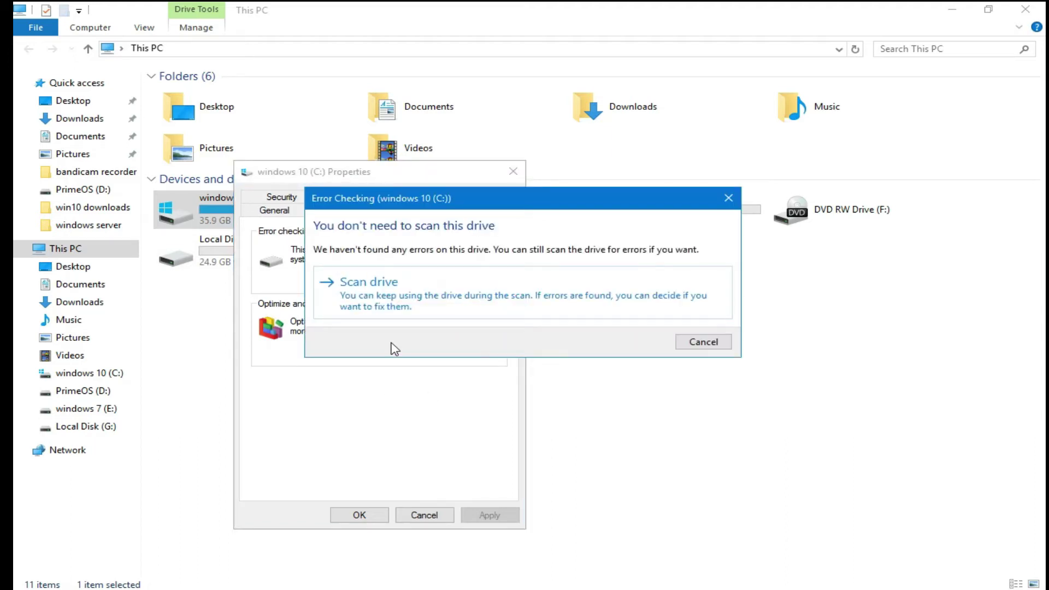
click(361, 293)
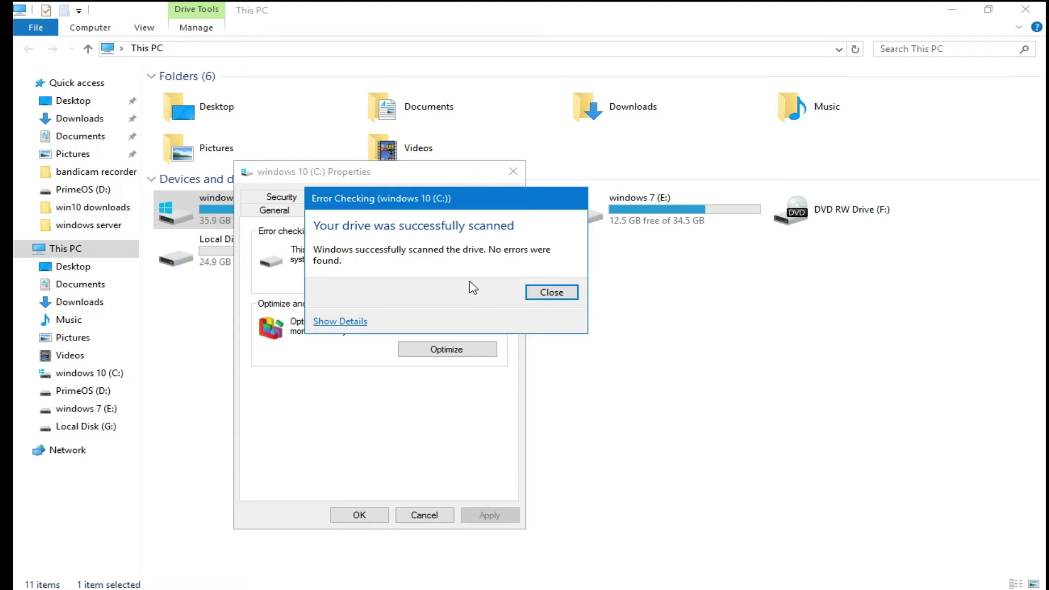
Step: Close the no-errors scan result and the windows 10 (C:) Properties window
drag(425, 201, 710, 294)
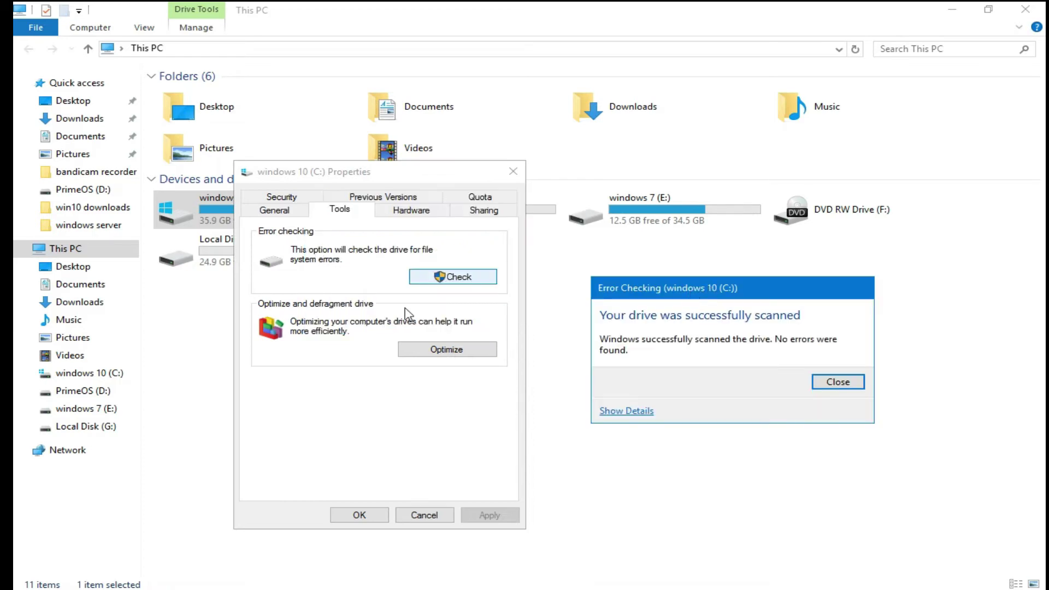
drag(727, 293, 640, 291)
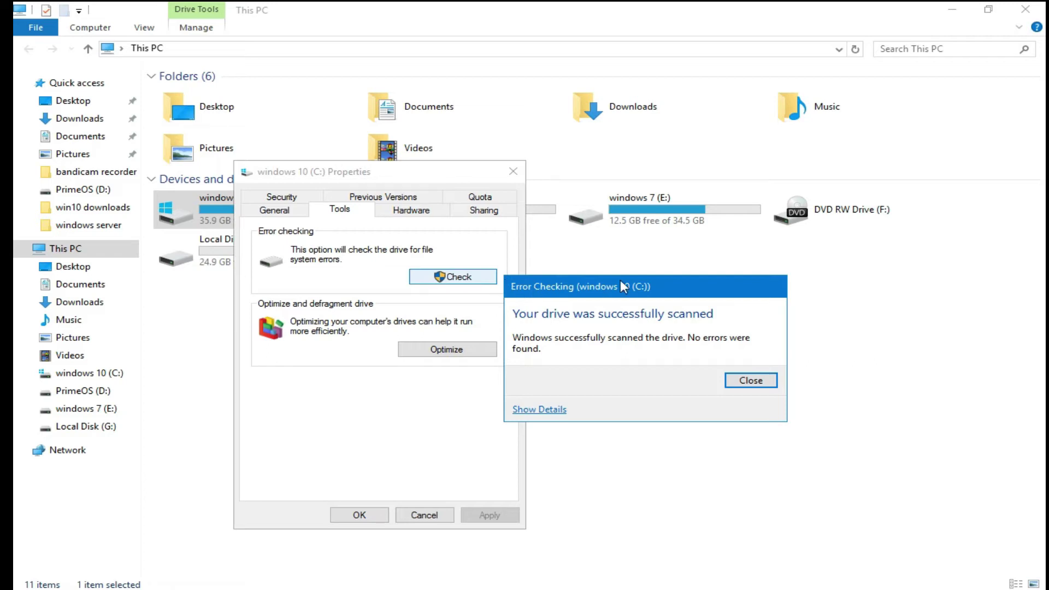
click(748, 379)
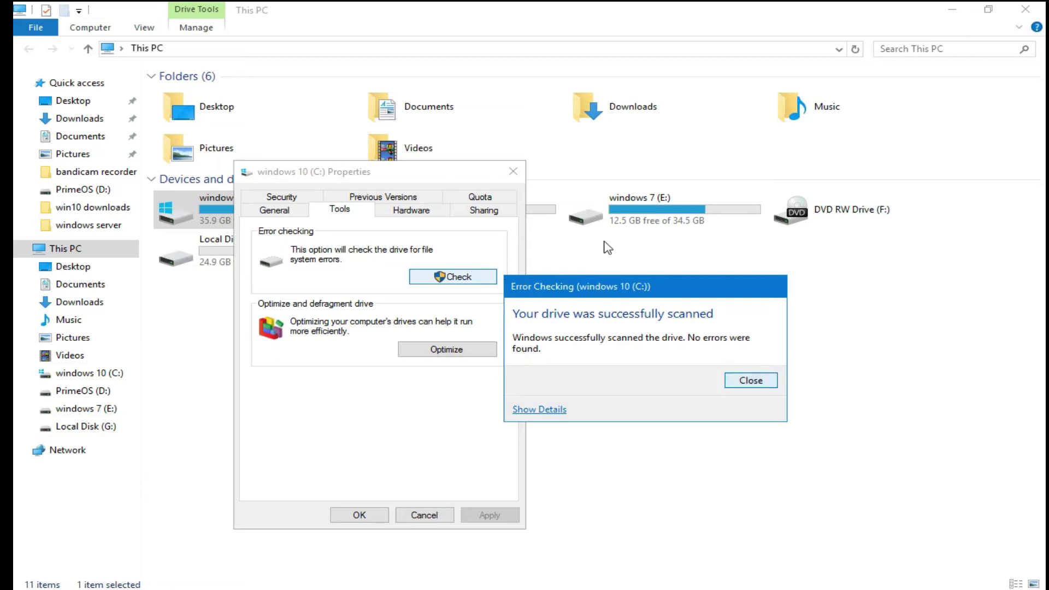
click(513, 172)
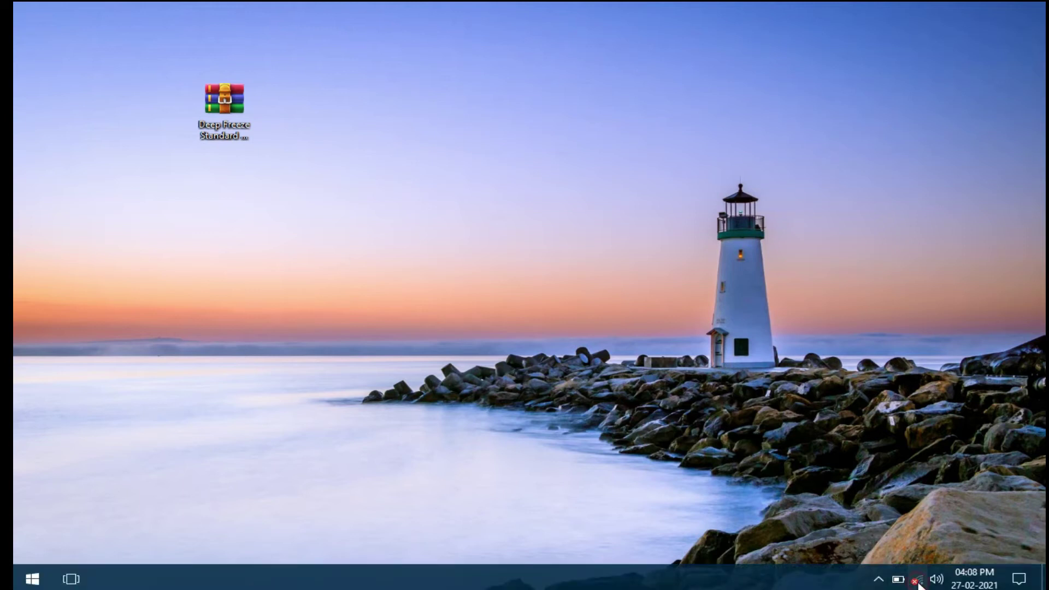
click(919, 581)
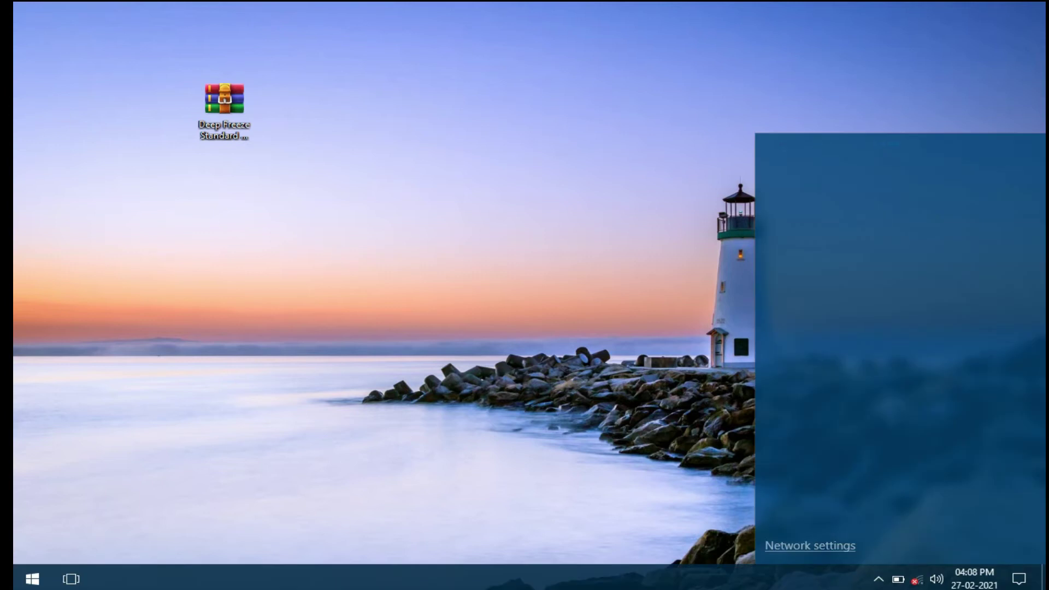
right_click(344, 578)
click(385, 567)
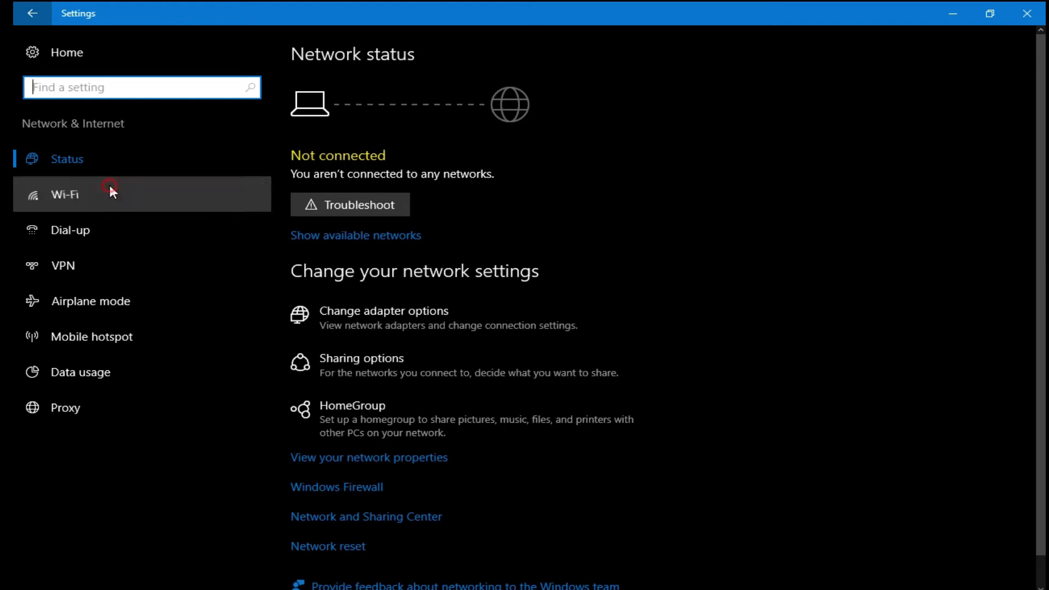
click(77, 192)
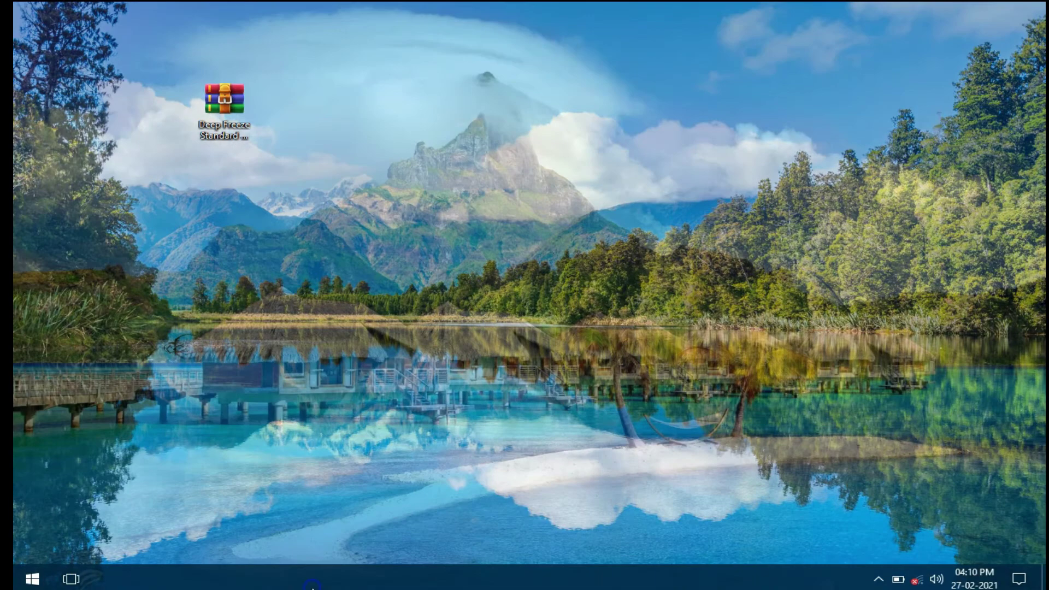
right_click(329, 568)
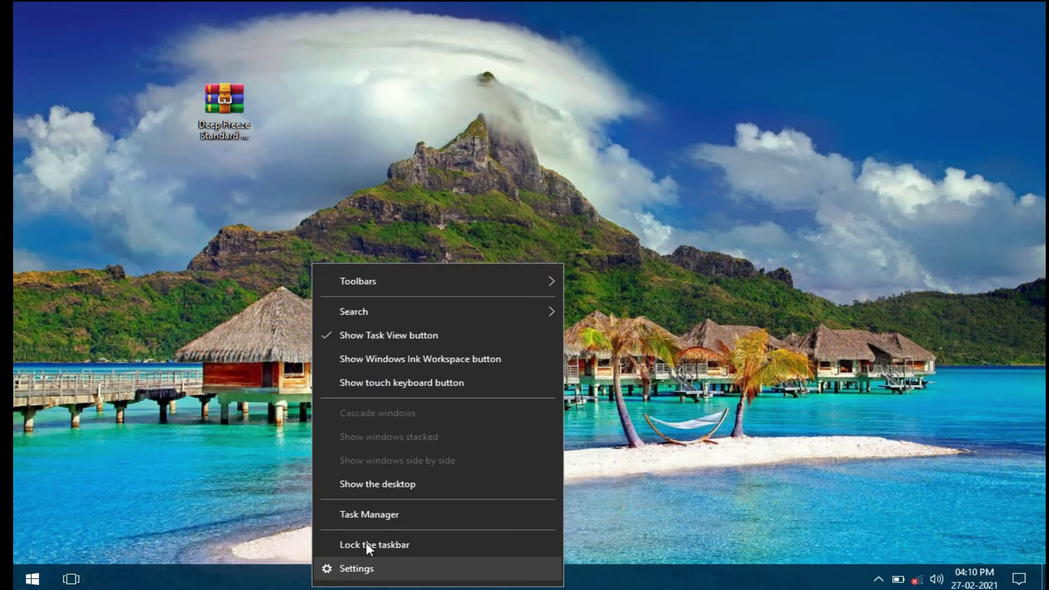
Step: Launch the Services console from Start and scroll toward the end of the services list
click(182, 508)
click(39, 583)
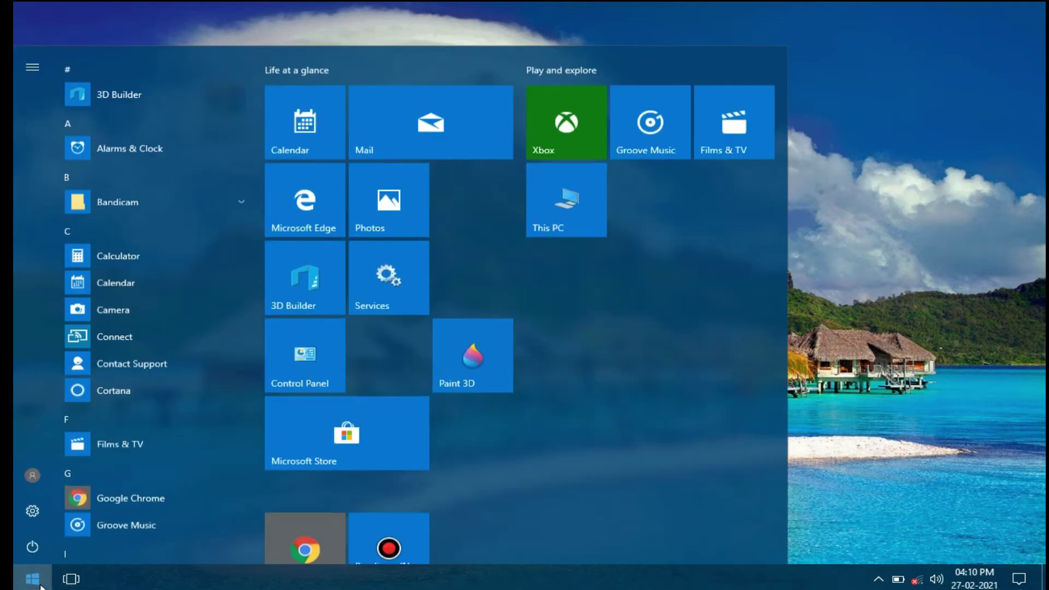
click(411, 289)
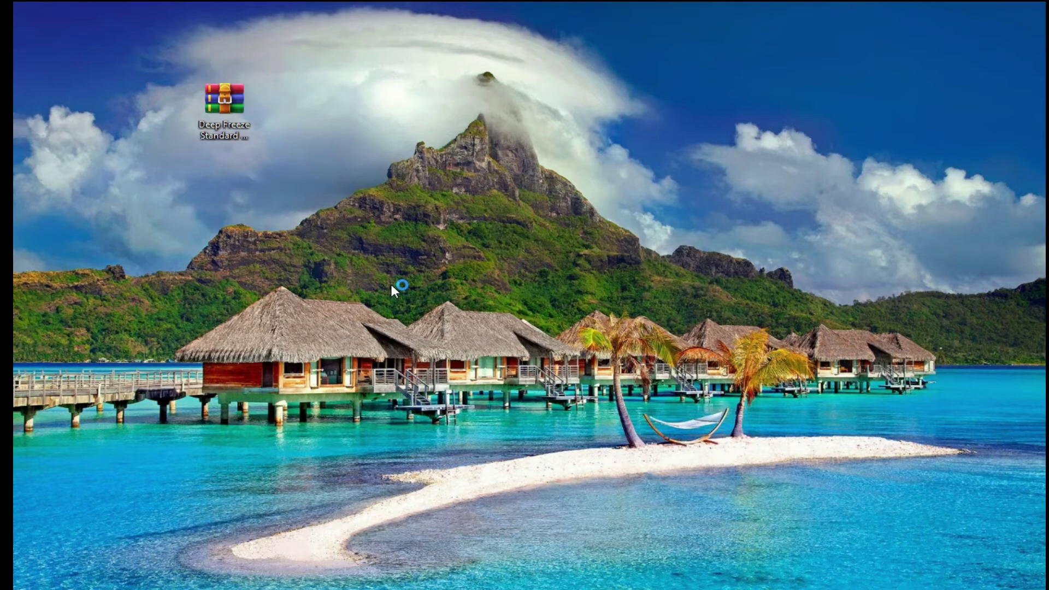
scroll(579, 317, down, 20)
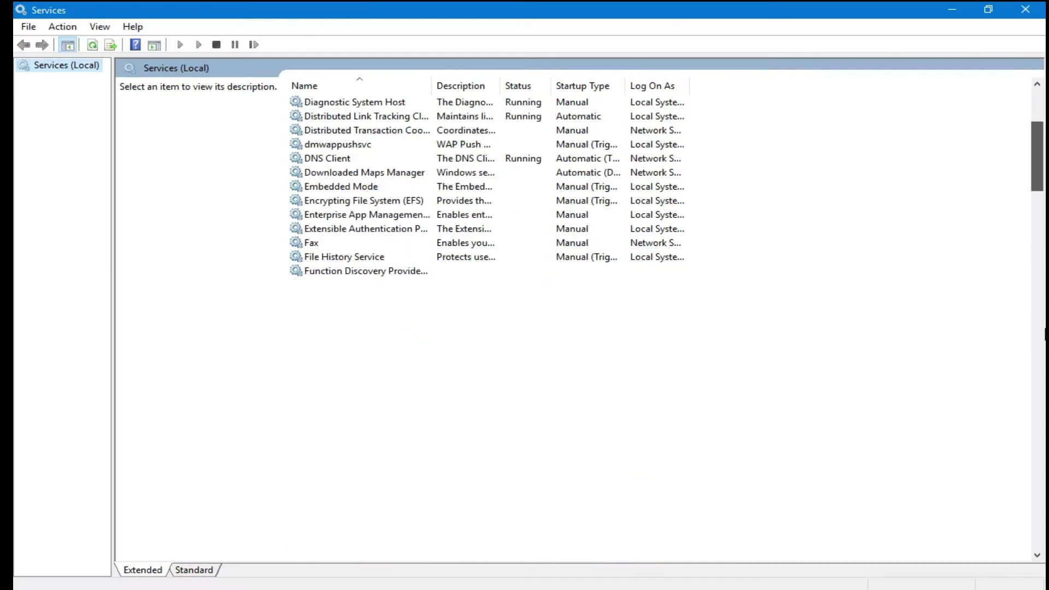
scroll(1044, 459, down, 10)
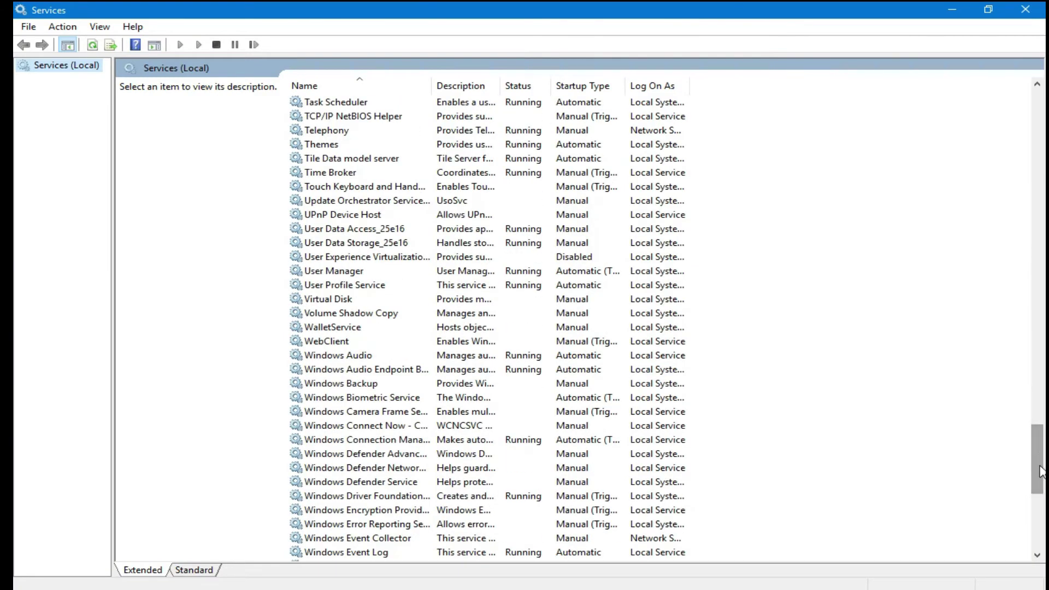
scroll(1044, 442, down, 10)
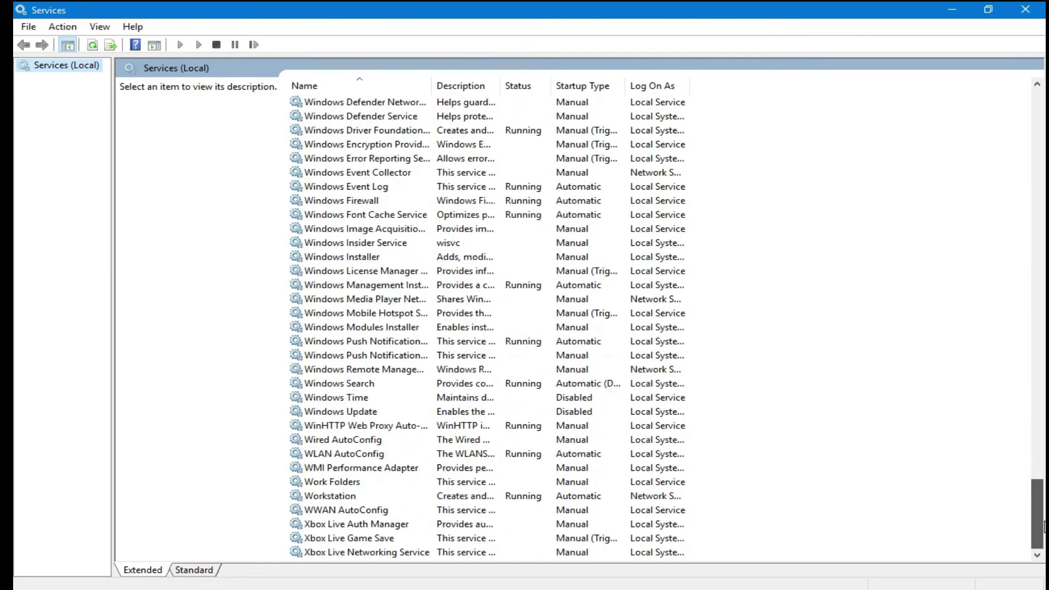
double_click(358, 411)
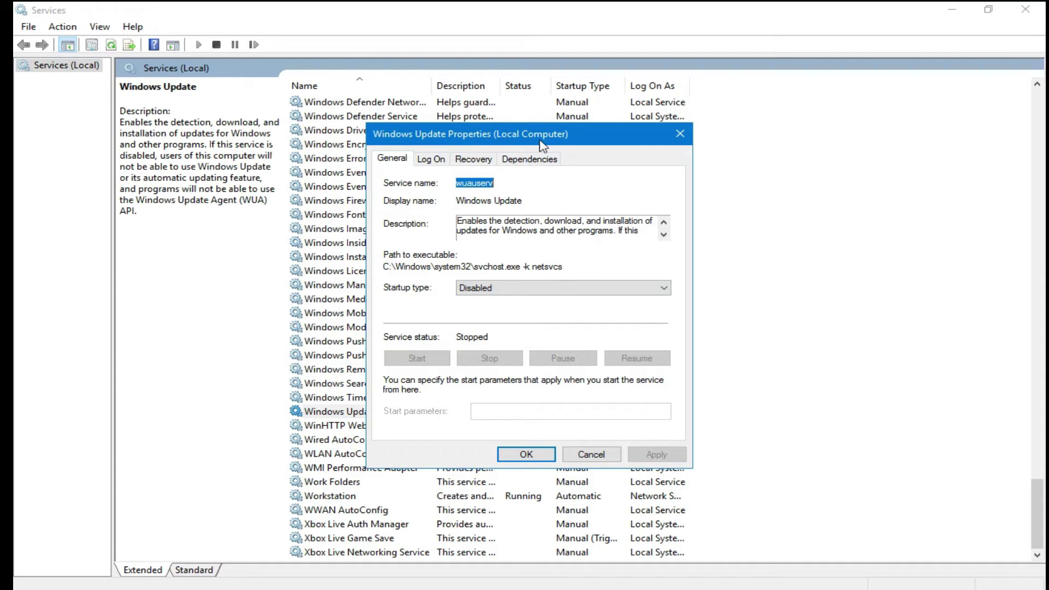
mouse_move(834, 580)
click(878, 579)
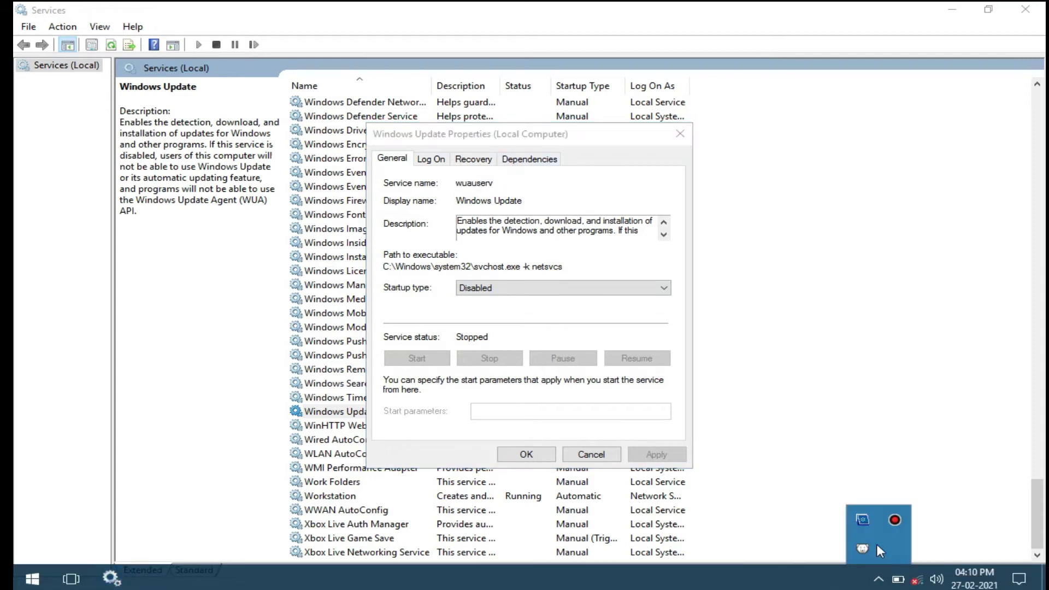
click(879, 578)
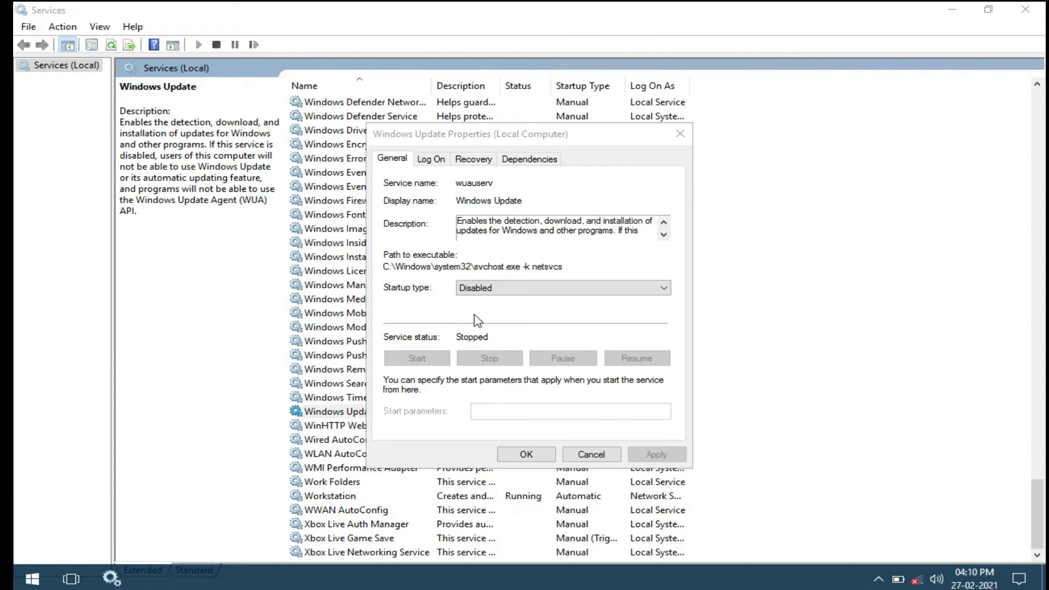
click(591, 454)
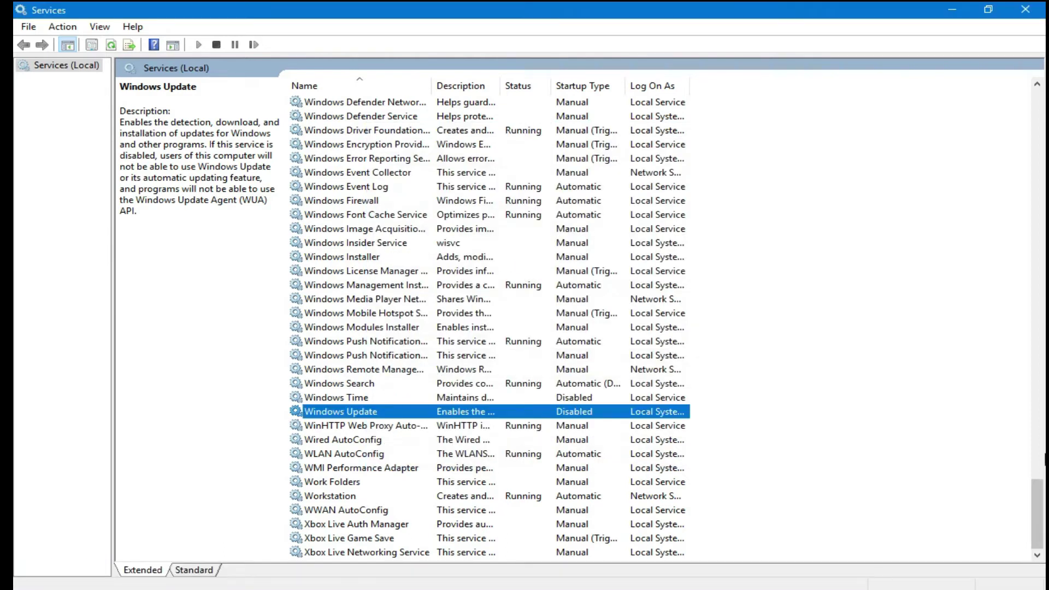
drag(1041, 487, 1036, 445)
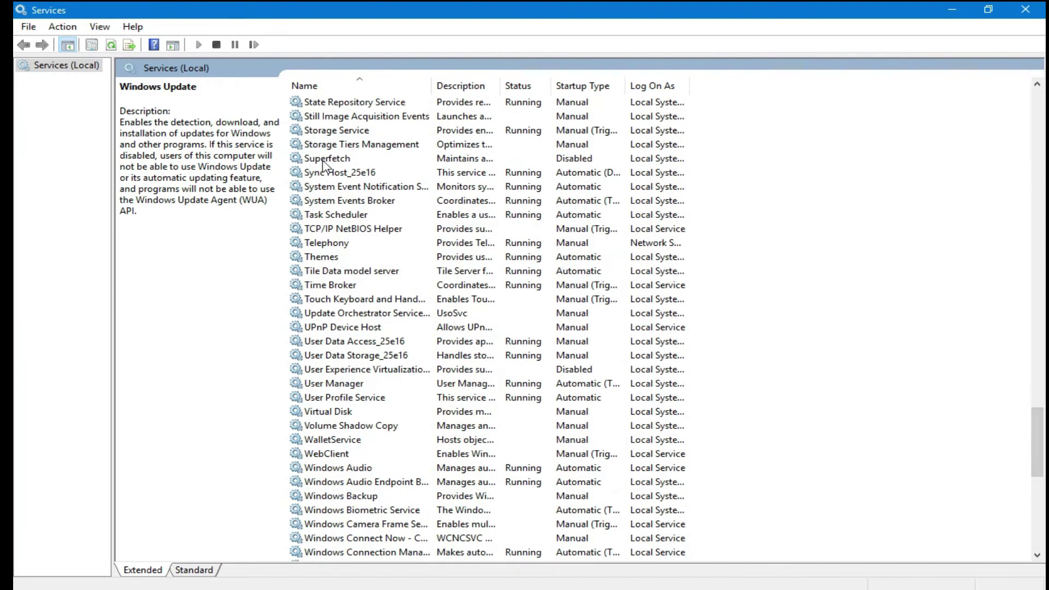
Step: Set the Superfetch service's startup type to Disabled and confirm with OK
click(363, 160)
double_click(364, 160)
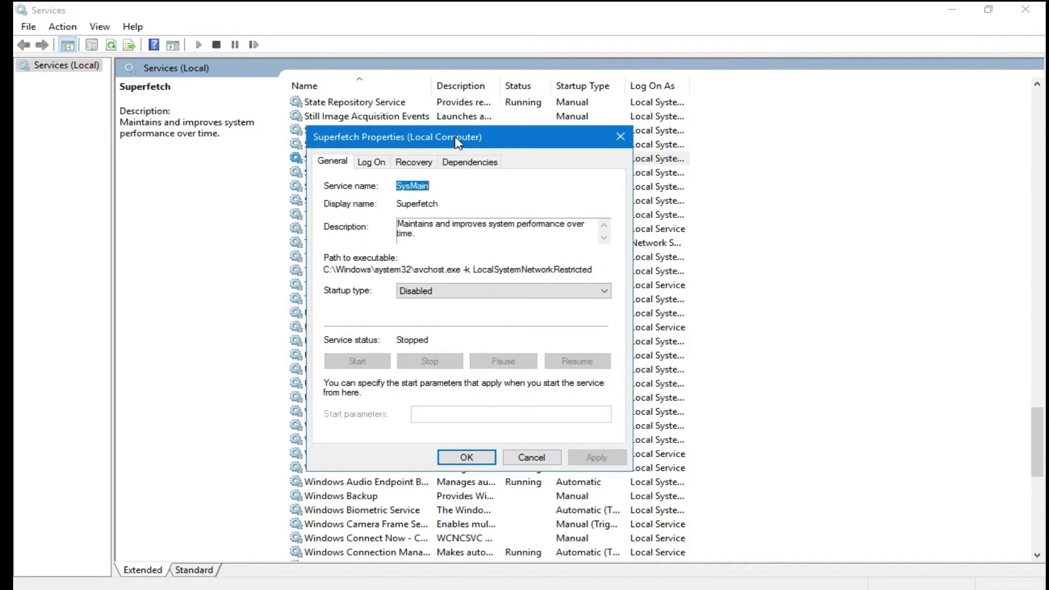
click(426, 291)
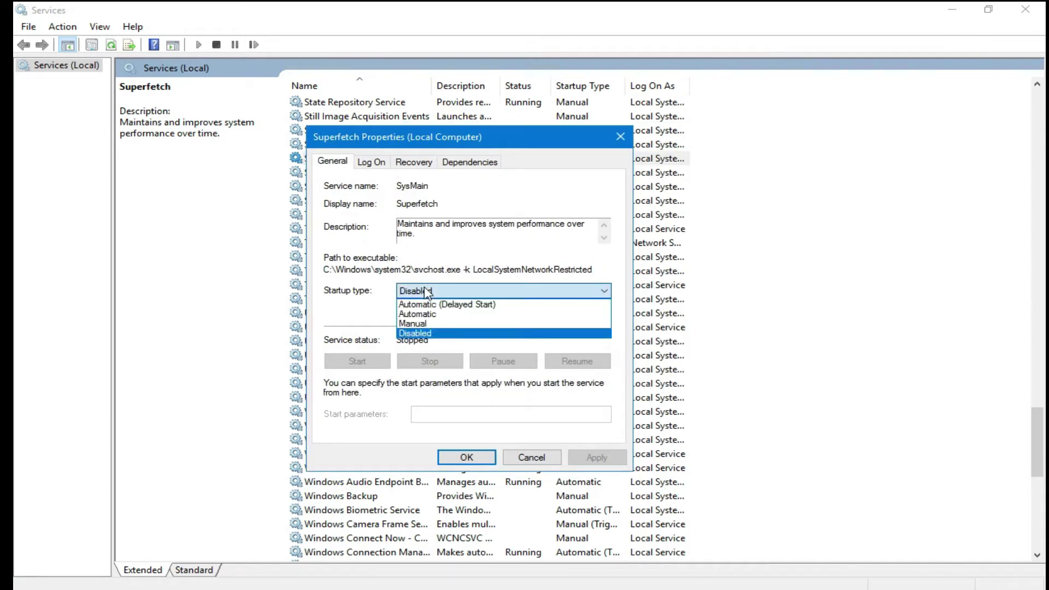
click(423, 333)
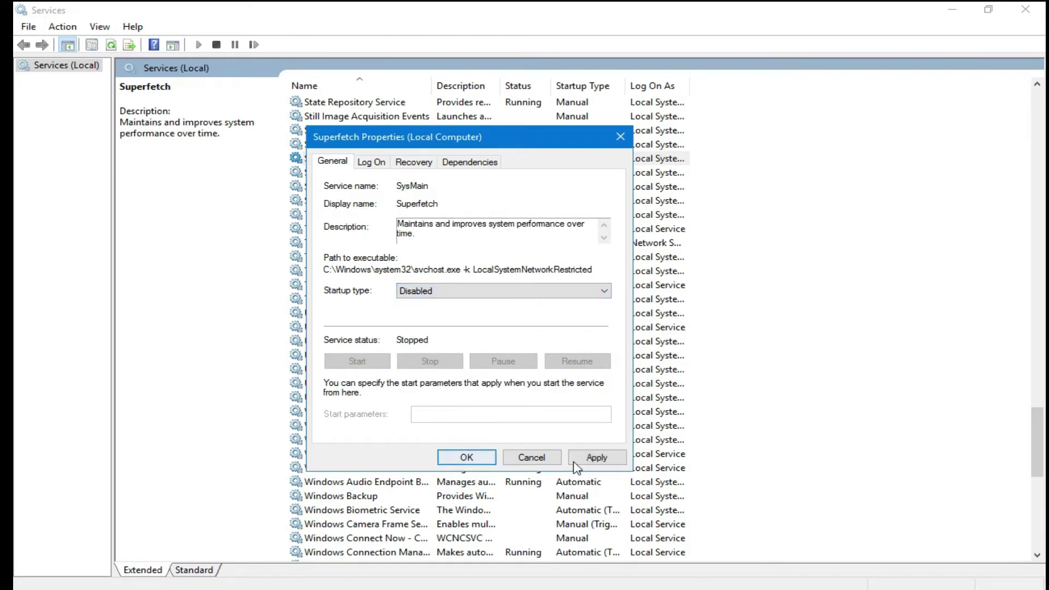
click(620, 136)
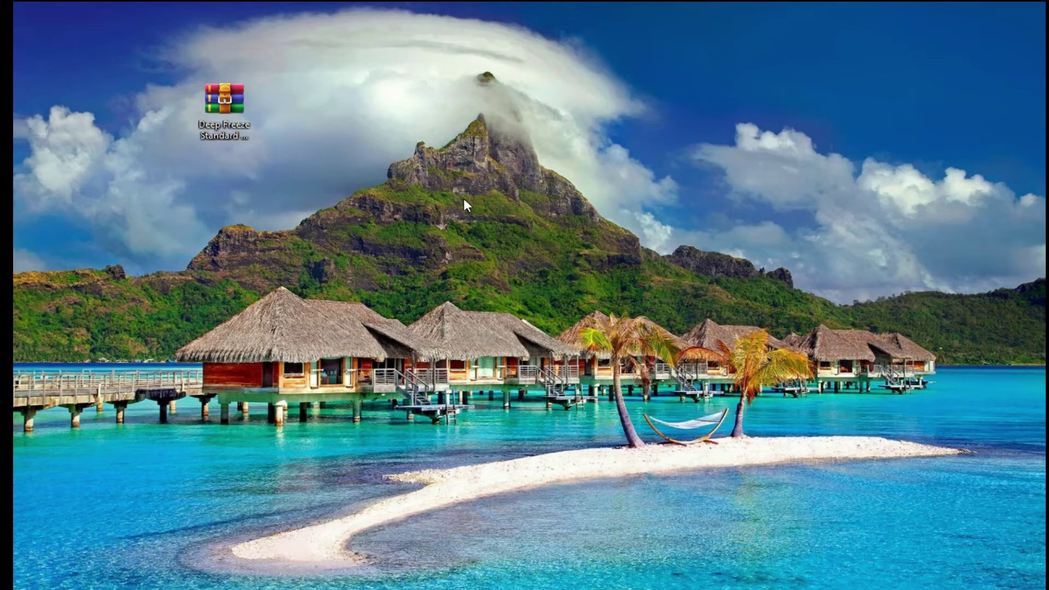
Step: Use Extract Here on the Deep Freeze archive and place the new Deep Freeze Standard v8.53 folder beside it
right_click(433, 162)
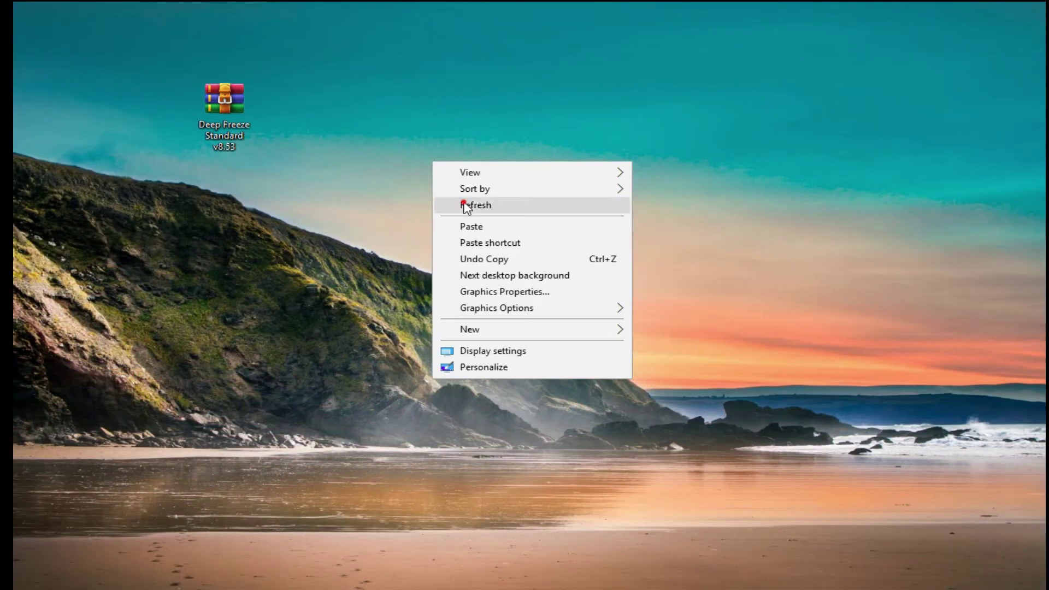
click(465, 204)
drag(218, 112, 365, 113)
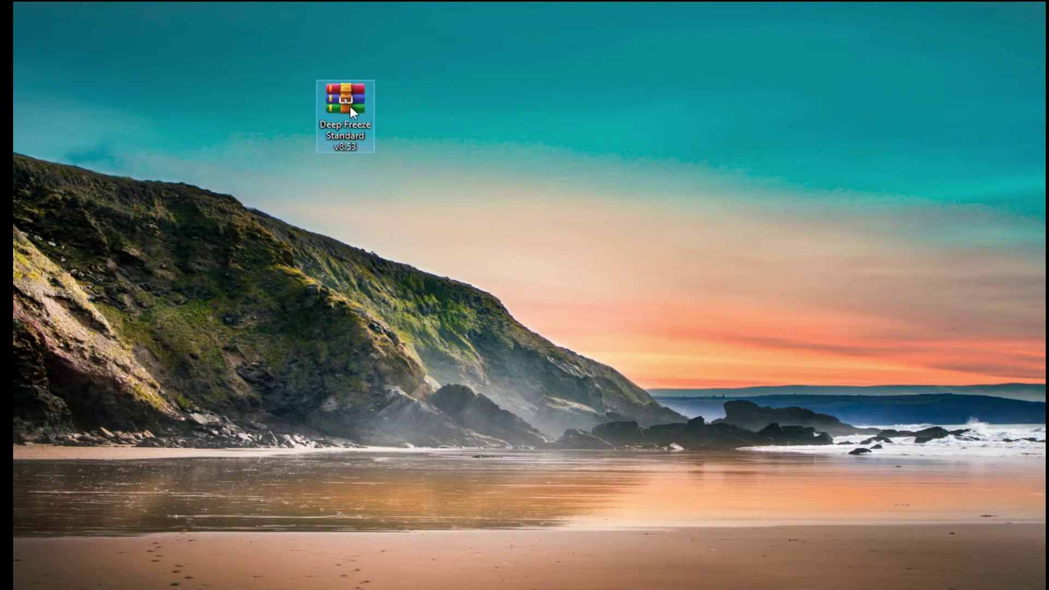
right_click(349, 106)
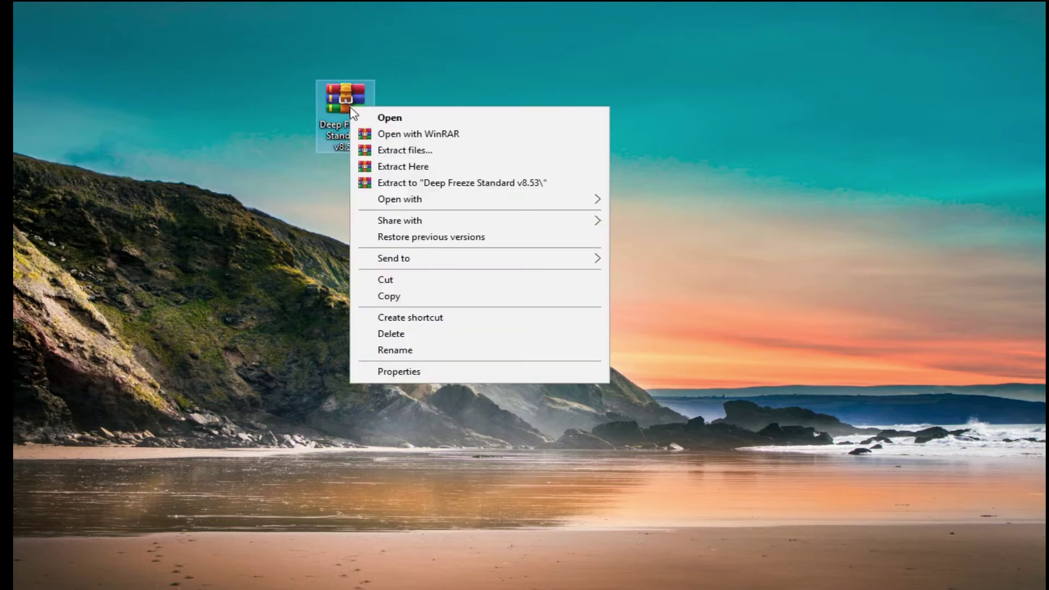
click(408, 166)
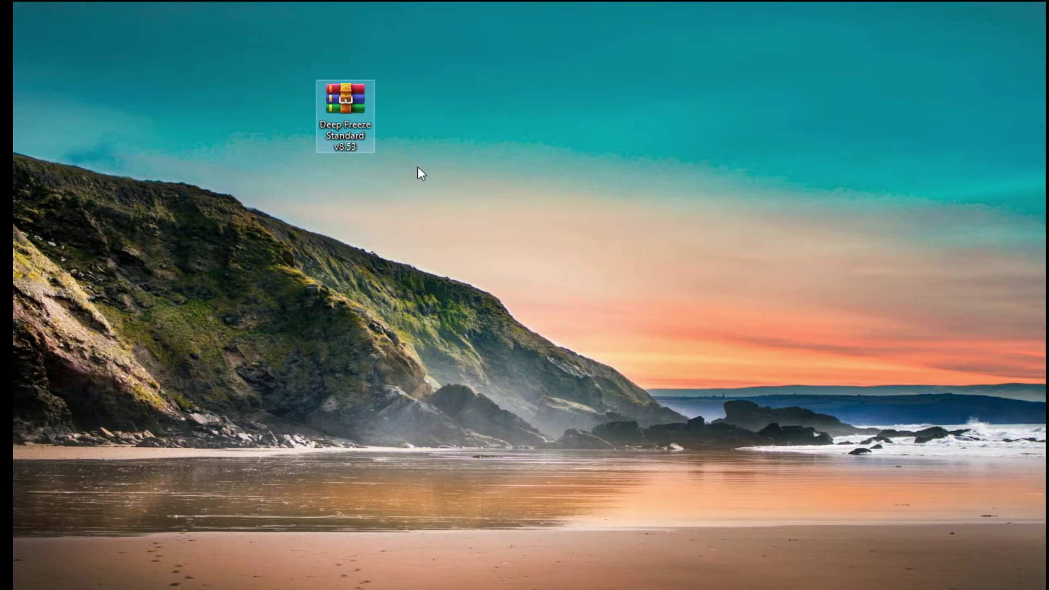
drag(60, 45, 214, 178)
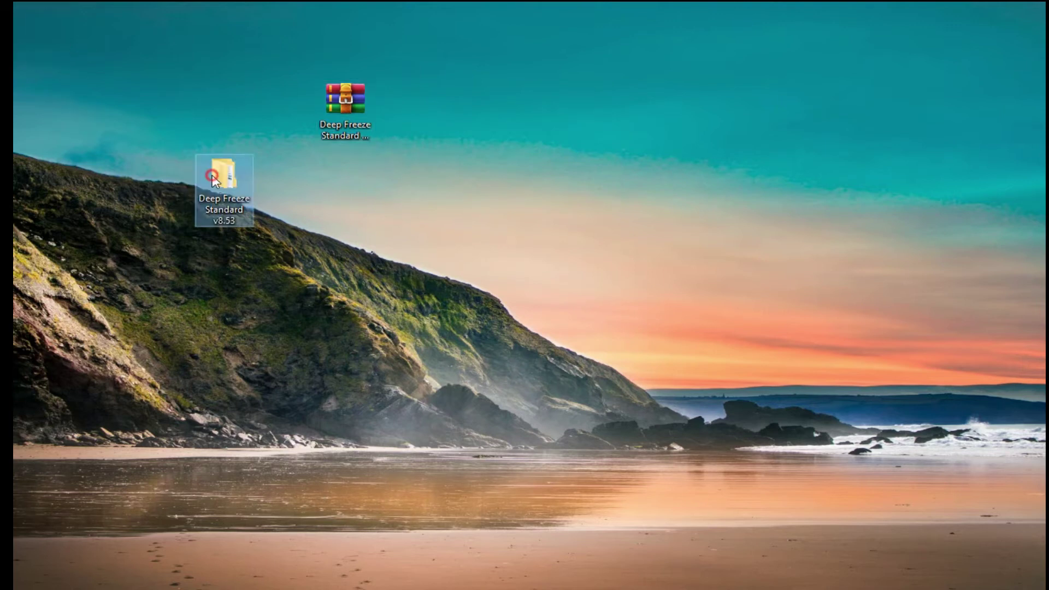
Step: Run DFStd from Deep Freeze Standard v8.53\Faronics_DFS, dismiss the must-be-disabled notice, and close Explorer
double_click(215, 180)
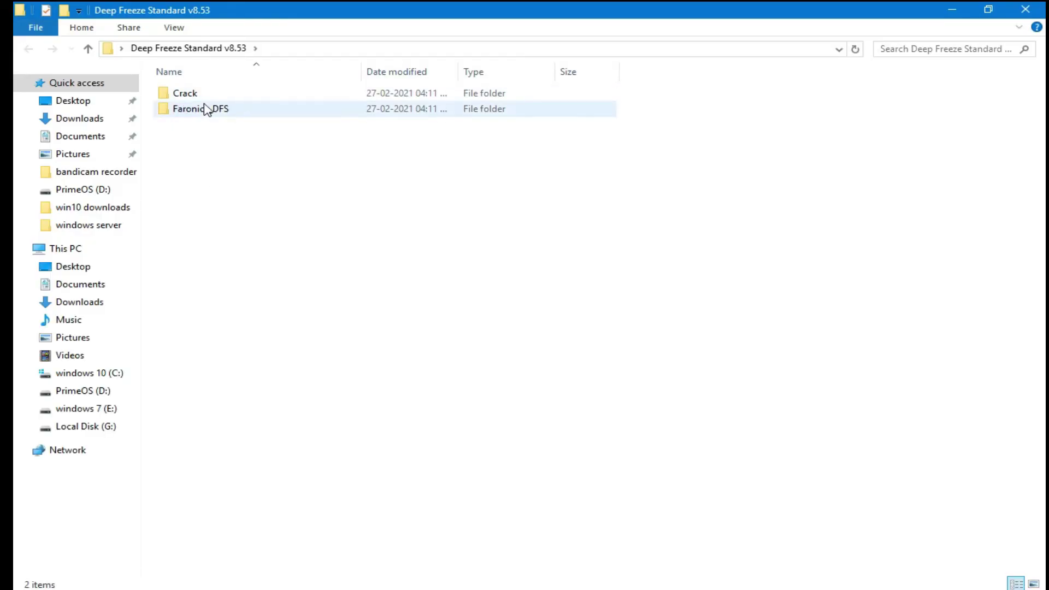
click(220, 112)
double_click(220, 111)
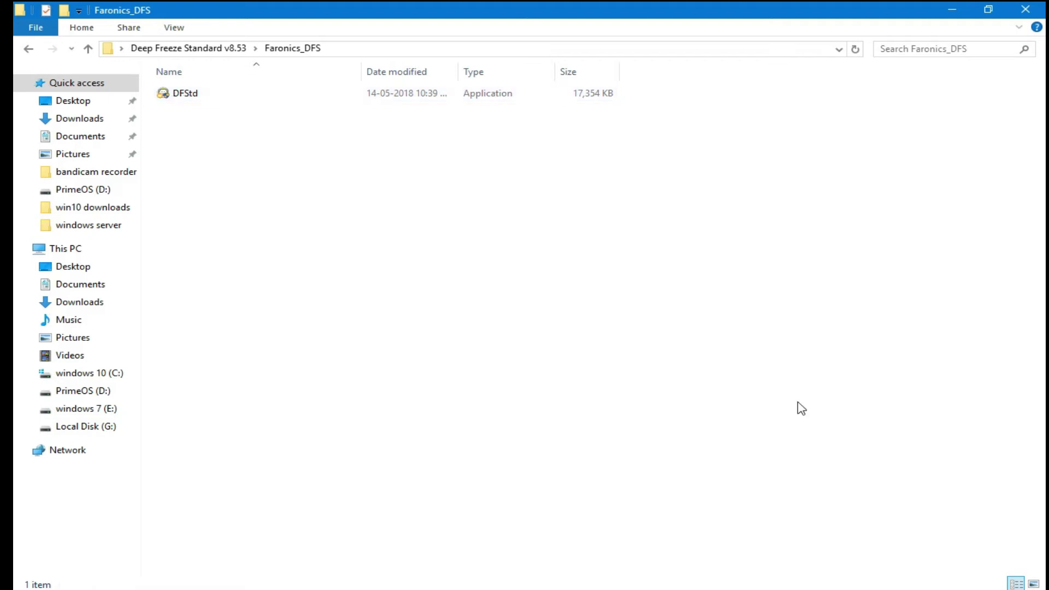
double_click(206, 100)
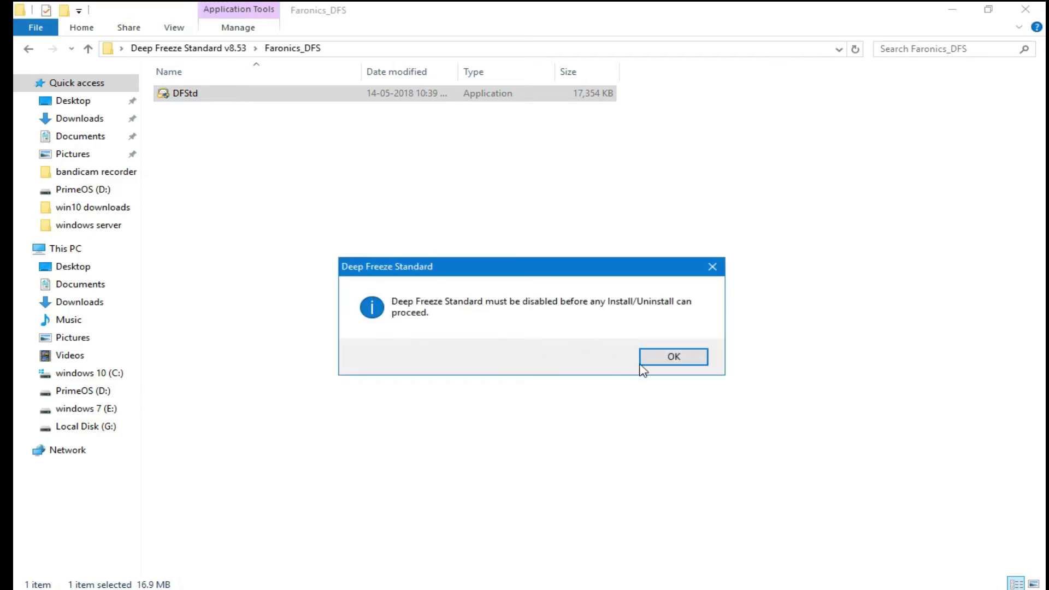
click(675, 362)
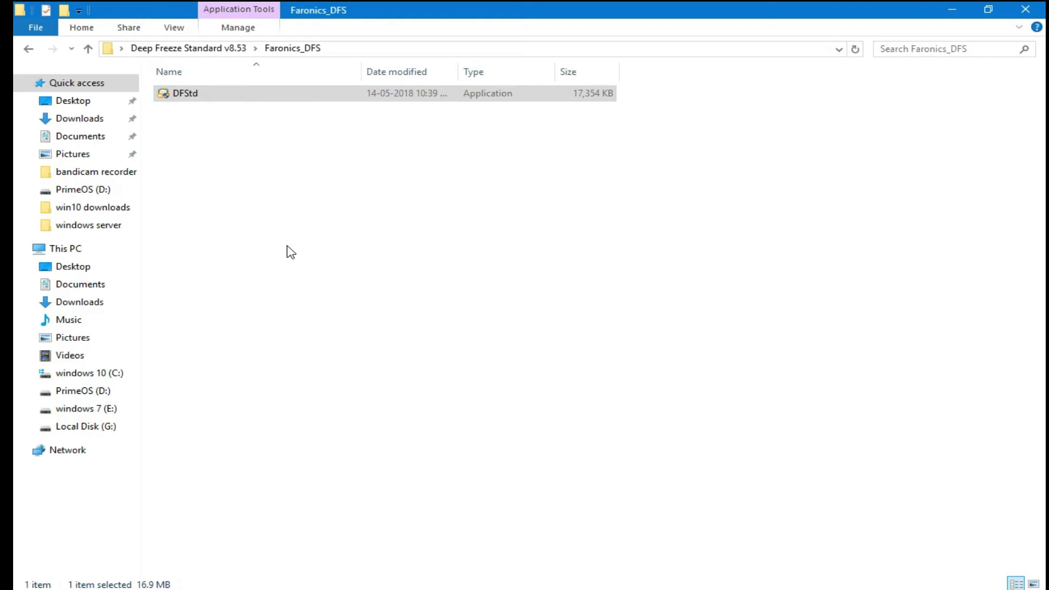
click(1025, 10)
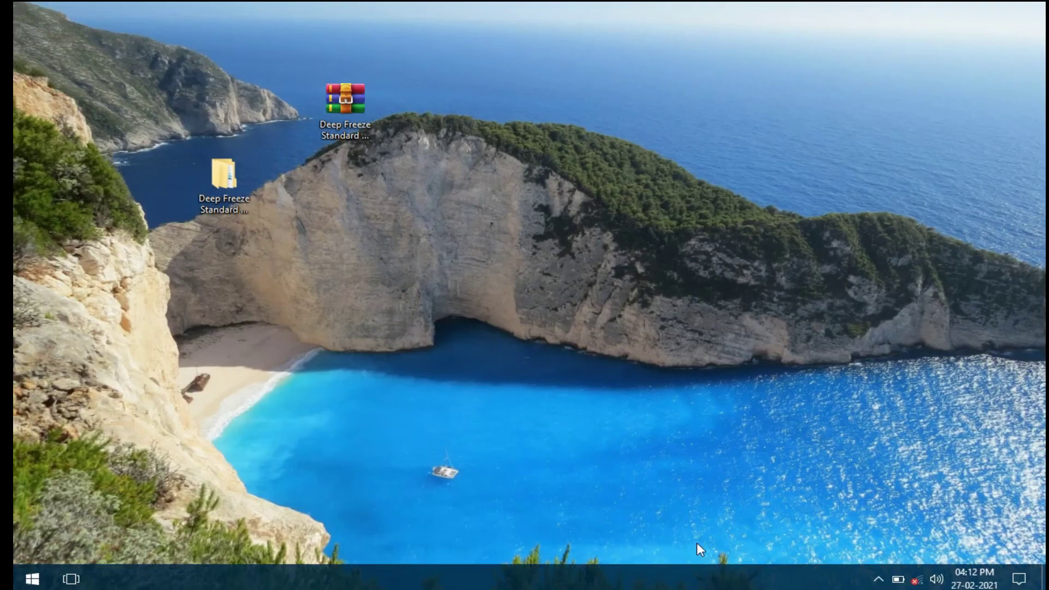
Step: Open Deep Freeze from the hidden tray icons, enter its password, select Boot Thawed, and close it
click(878, 579)
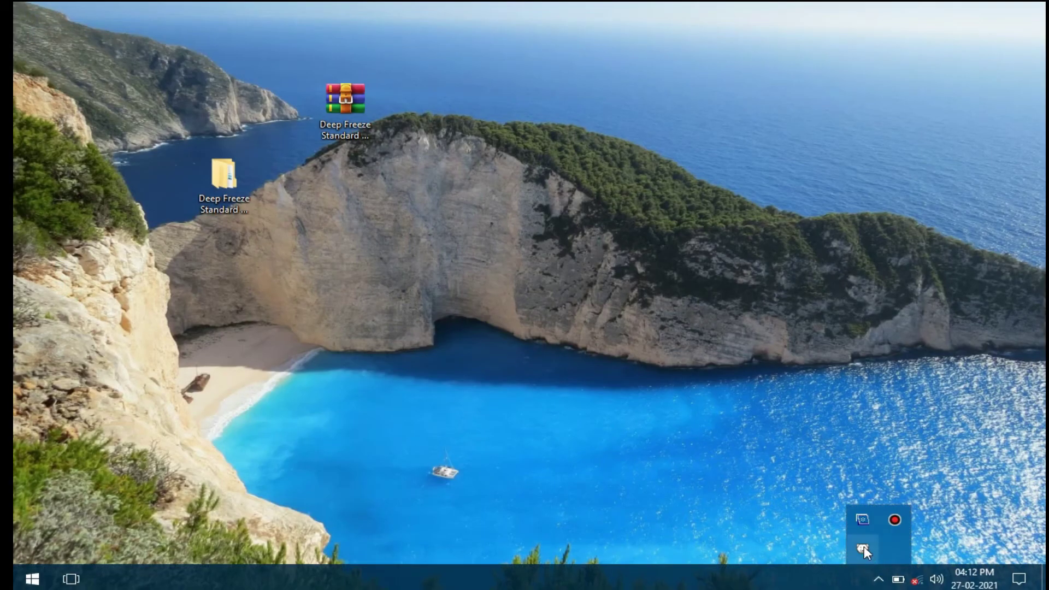
shift+double_click(862, 548)
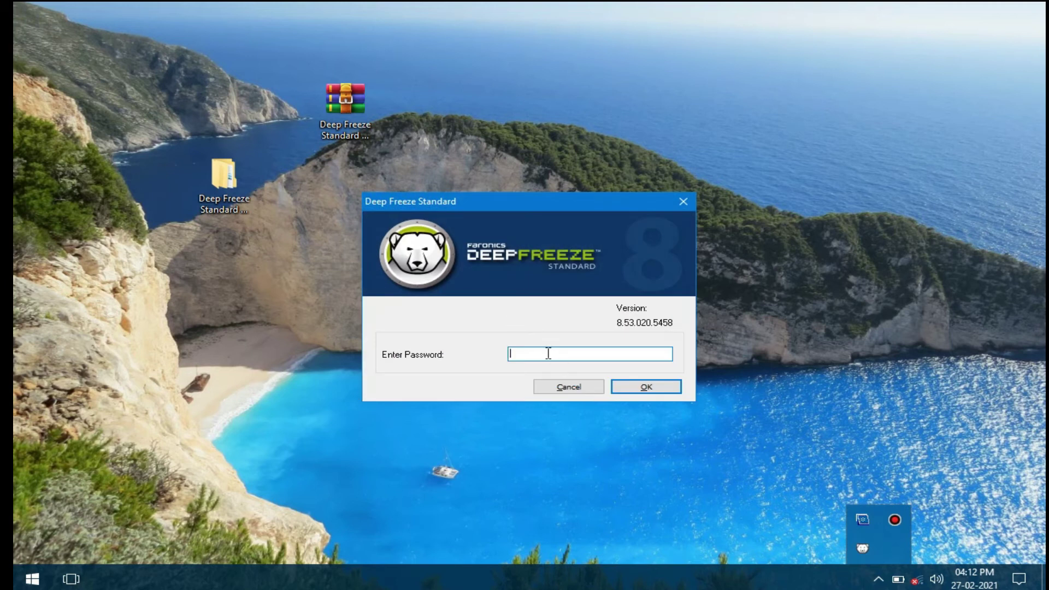
text(12)
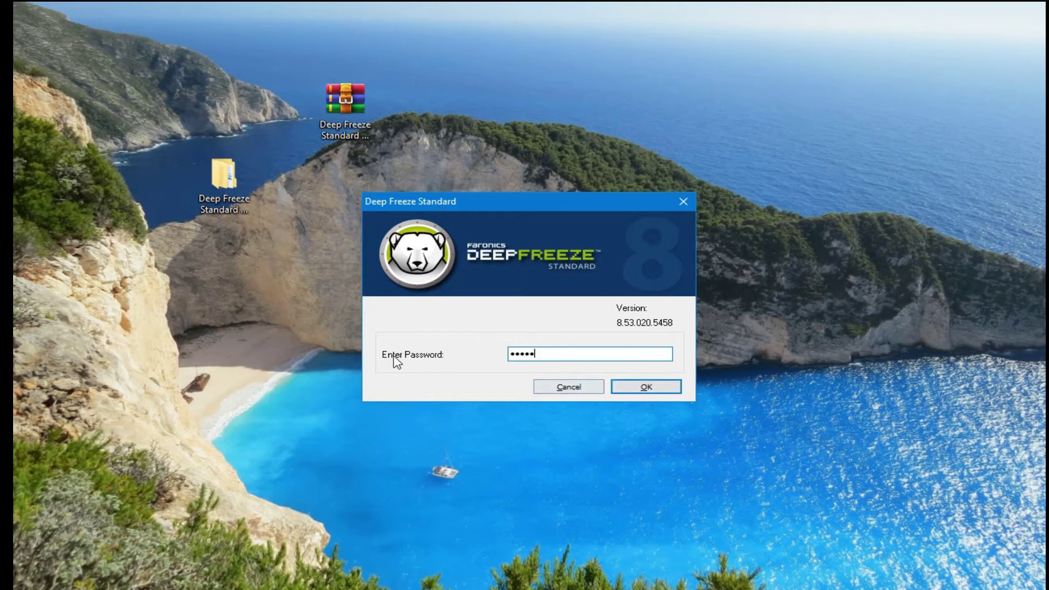
drag(568, 354, 441, 356)
click(629, 388)
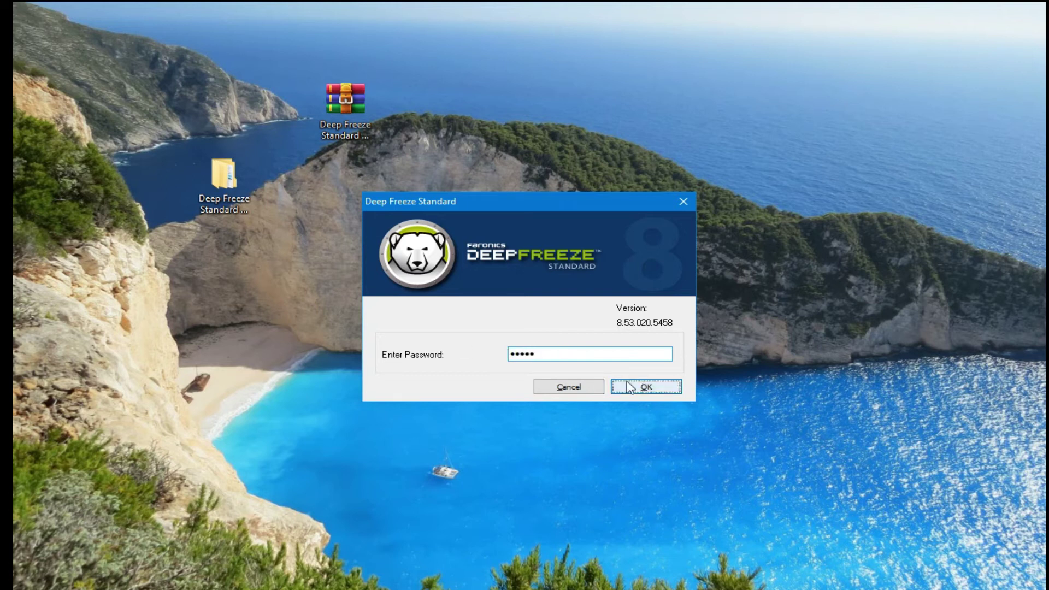
click(343, 241)
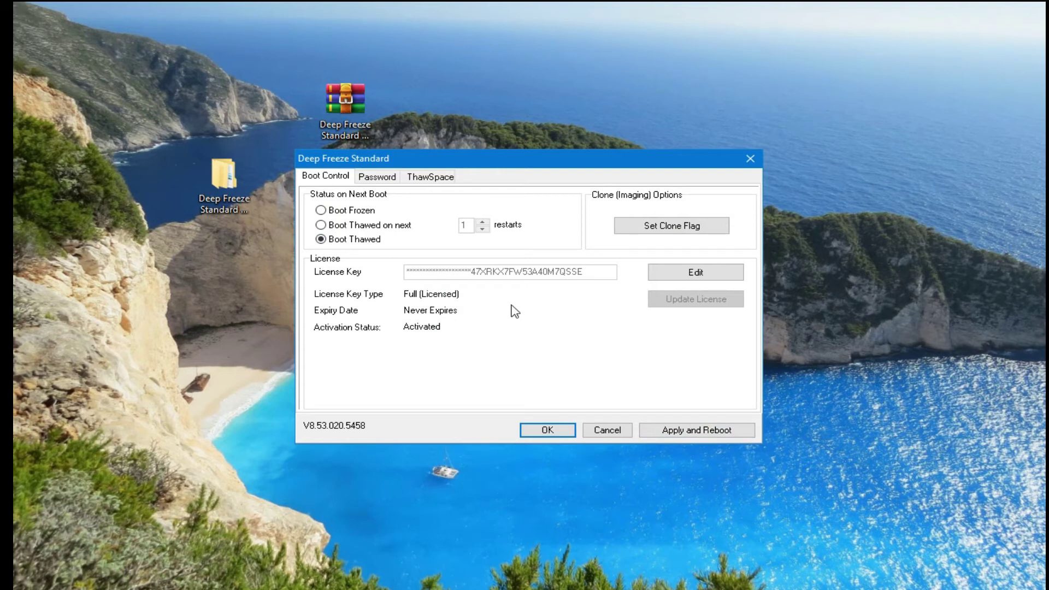
click(751, 158)
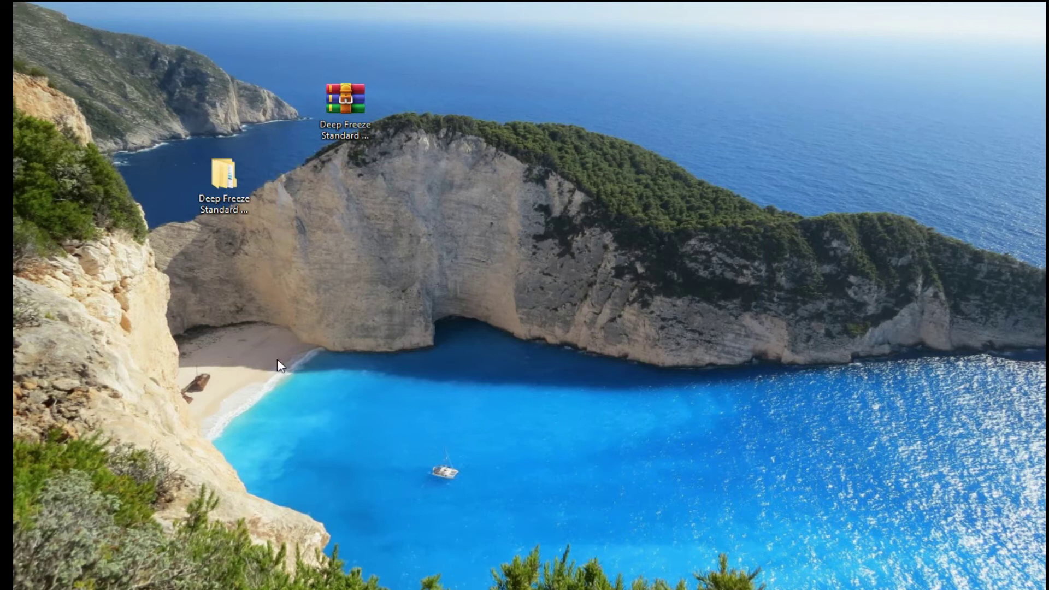
Step: Reopen Services from Start and set the DFServ service's startup type to Disabled
key(super)
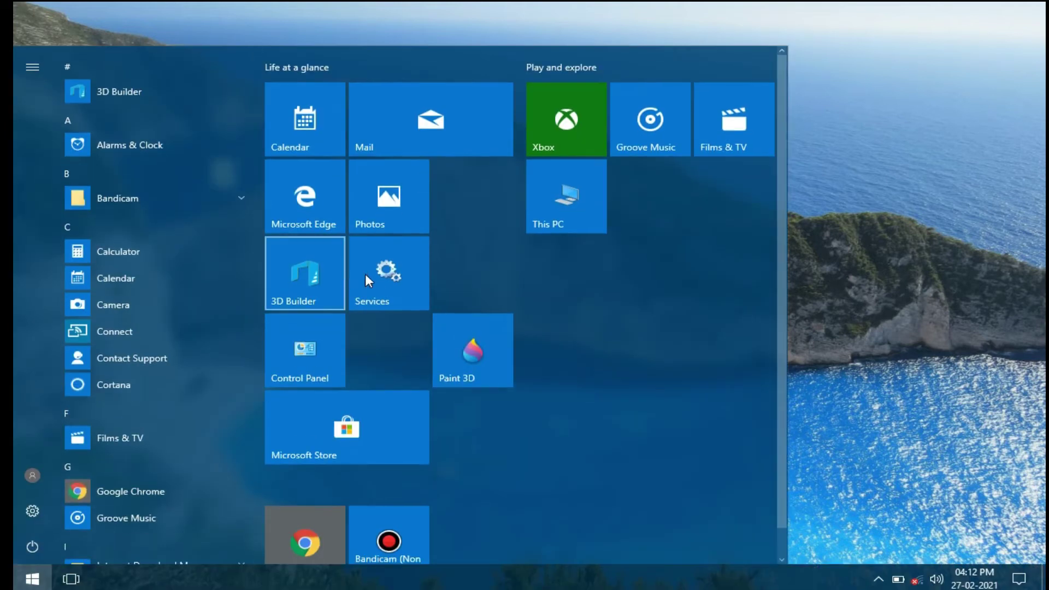
click(369, 274)
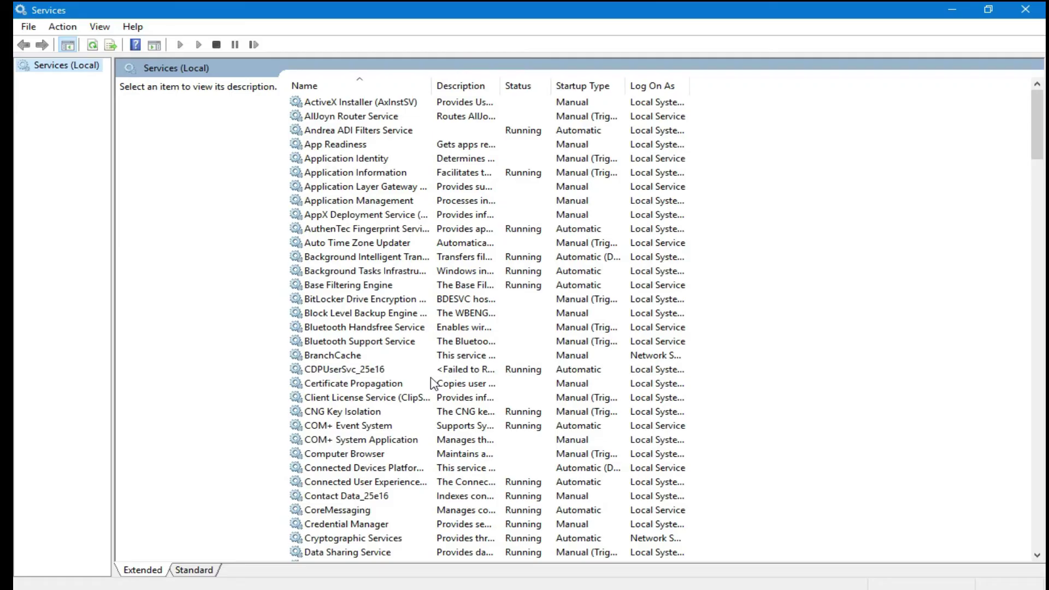
drag(1041, 123, 1041, 169)
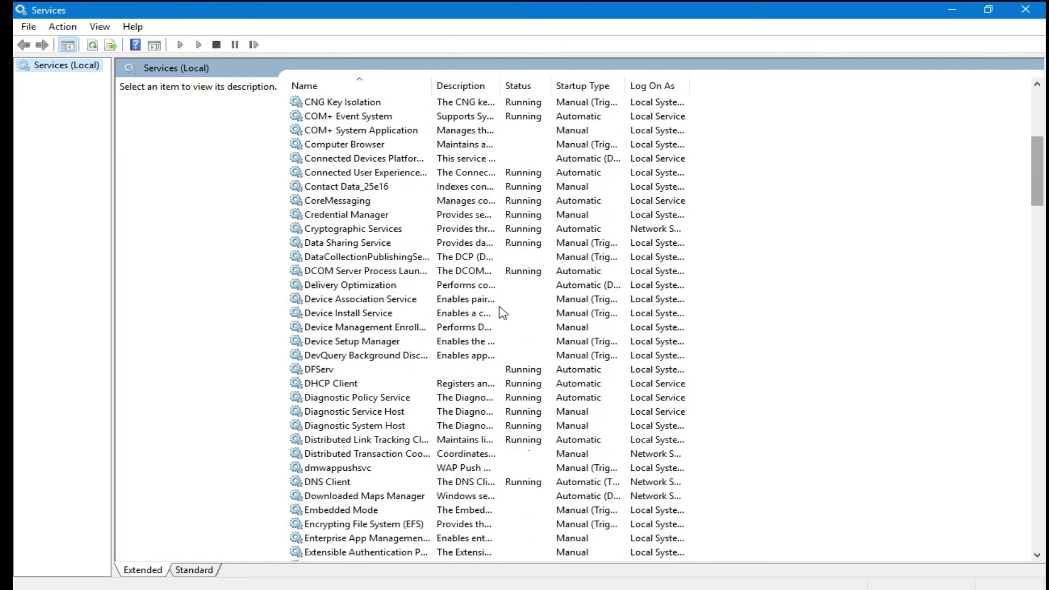
click(322, 371)
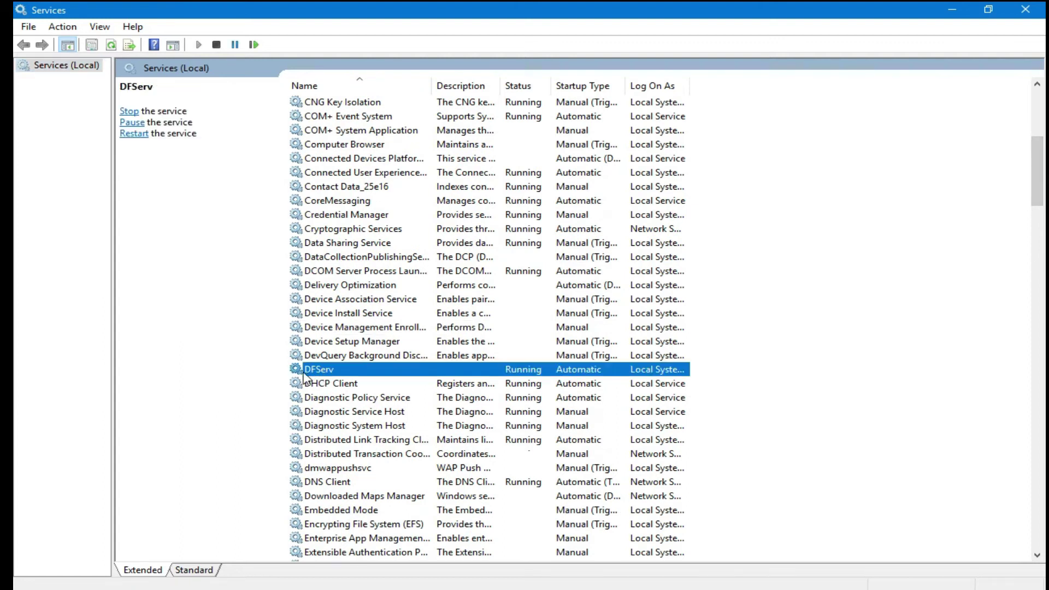
double_click(350, 369)
click(520, 290)
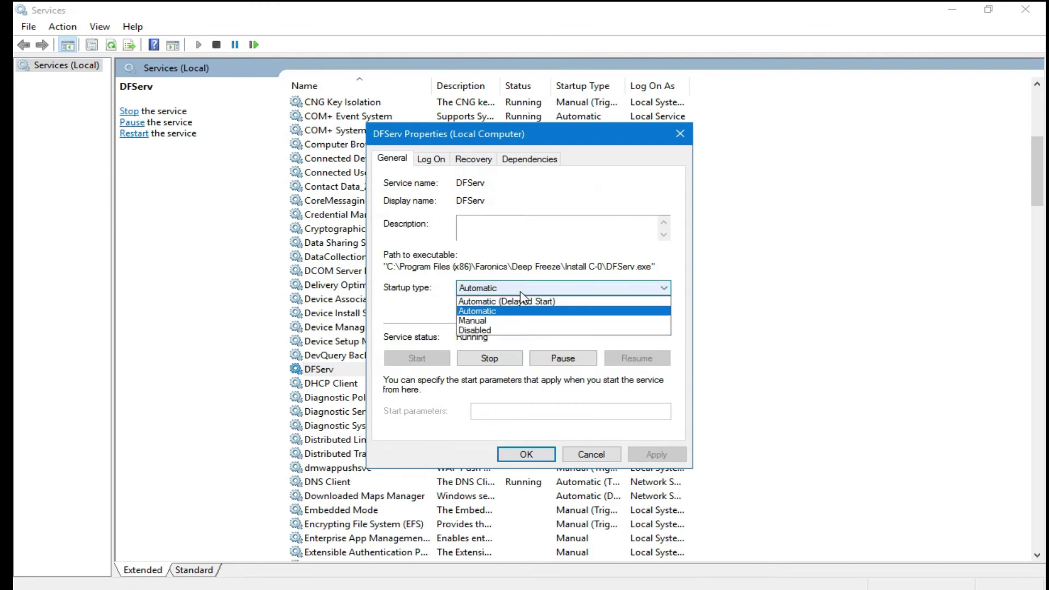
click(471, 330)
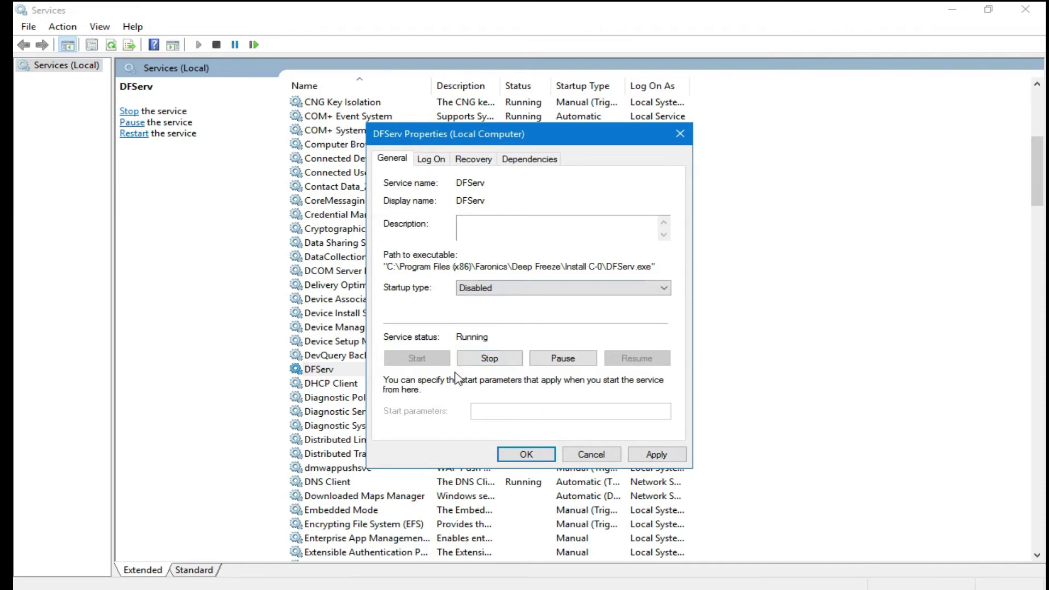
Step: Cancel the DFServ properties without saving and close the Services window
click(575, 454)
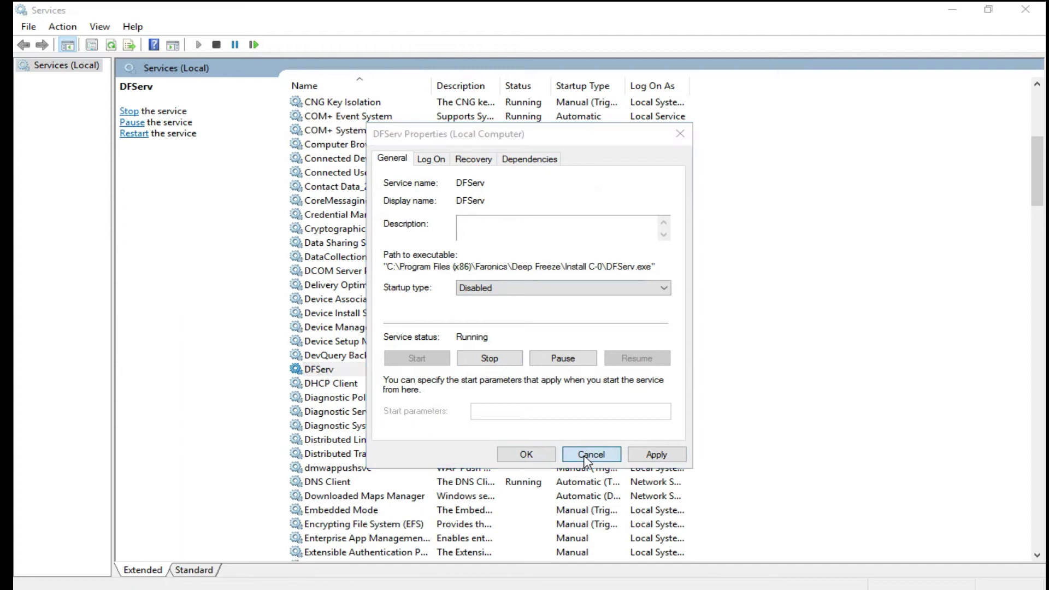
click(1025, 9)
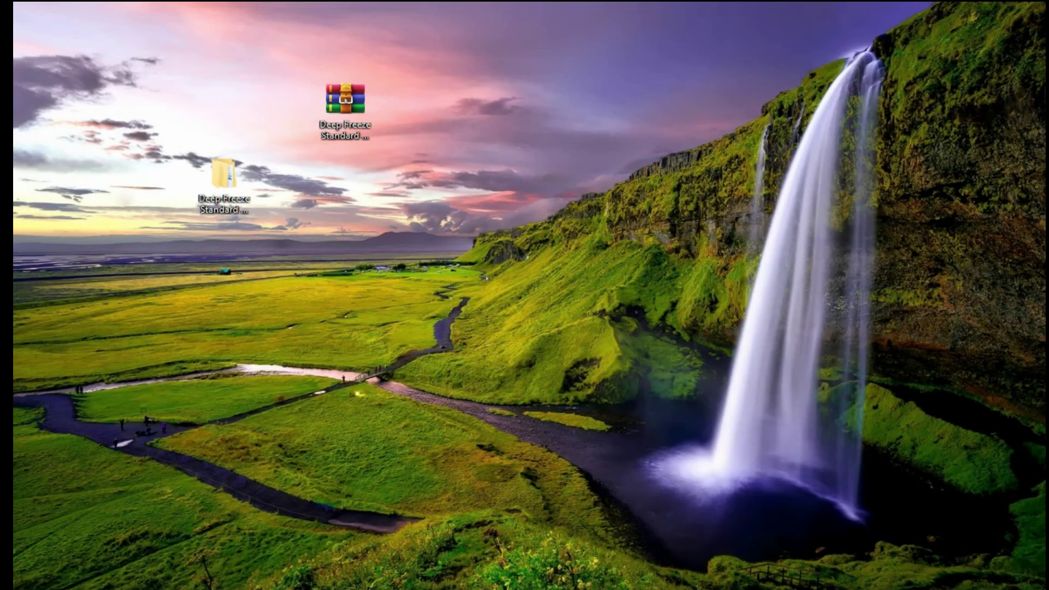
Step: Extract the dfs.v8.53.020.5458-patch archive in the Deep Freeze Standard v8.53 Crack folder
click(878, 579)
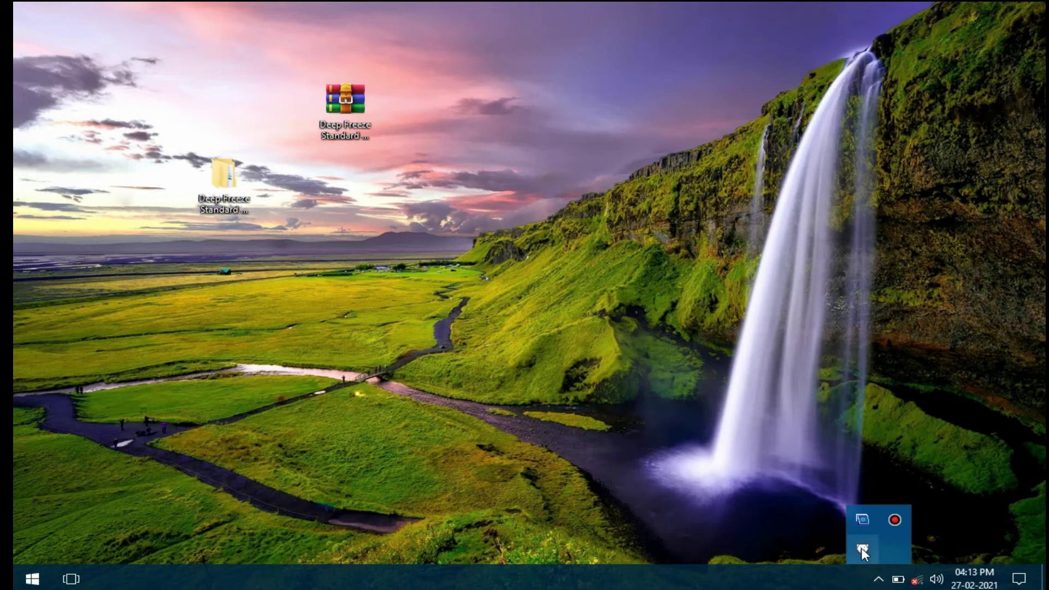
key(Escape)
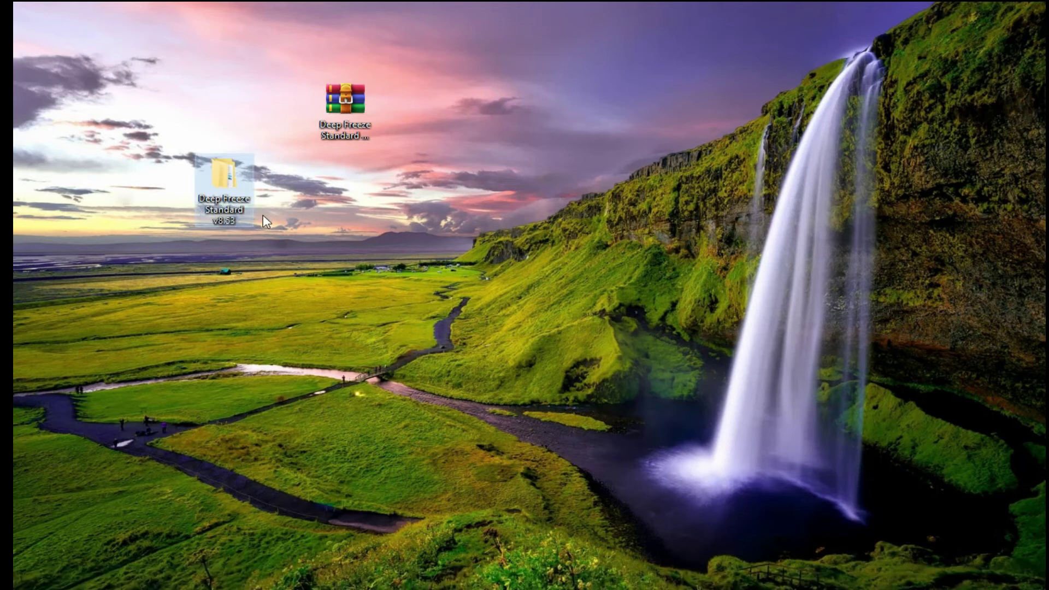
click(257, 218)
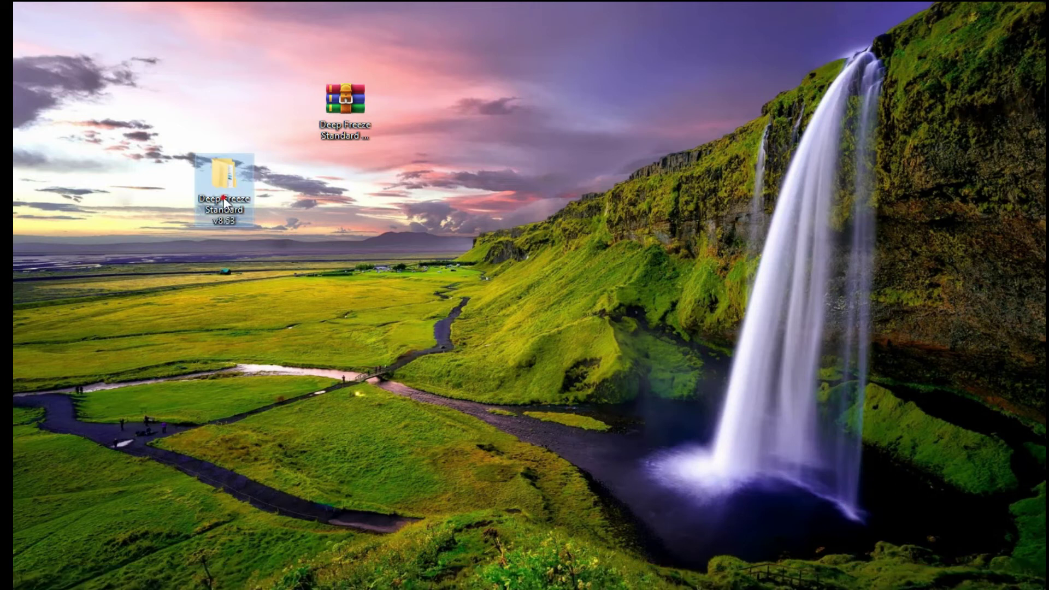
double_click(223, 211)
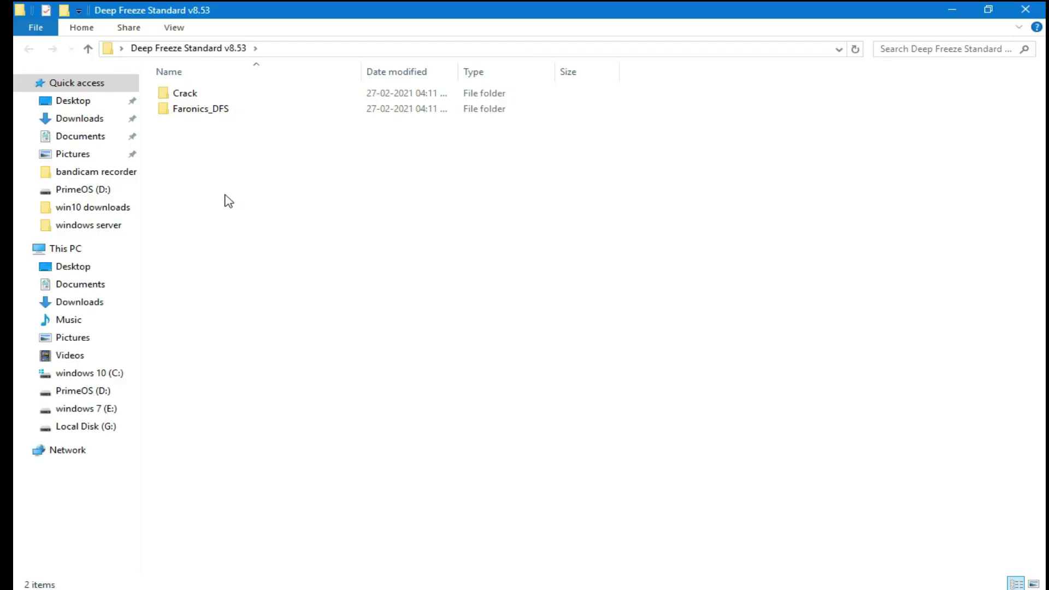
double_click(207, 94)
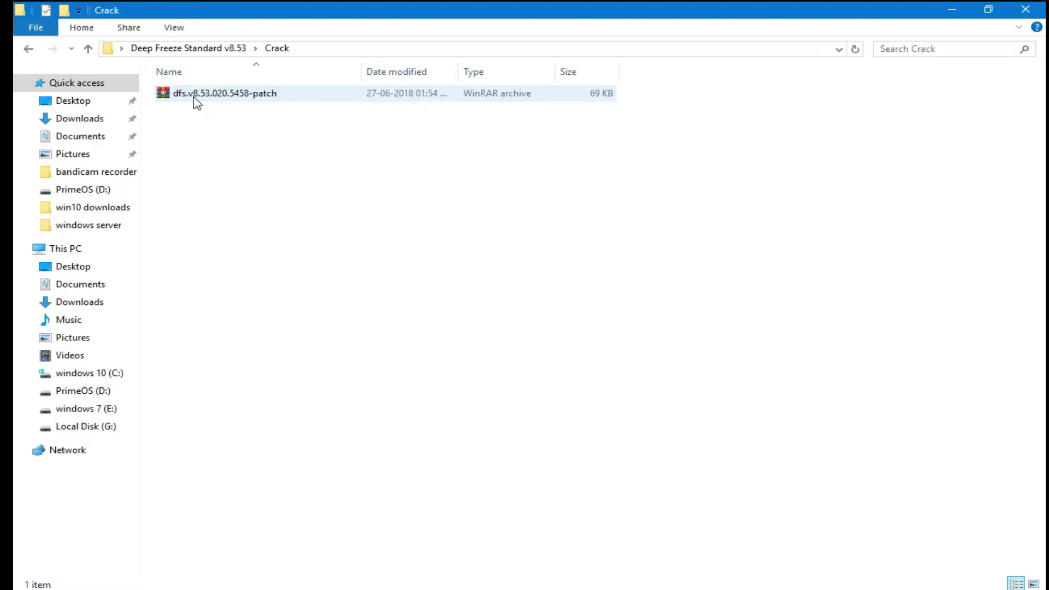
right_click(198, 100)
click(251, 157)
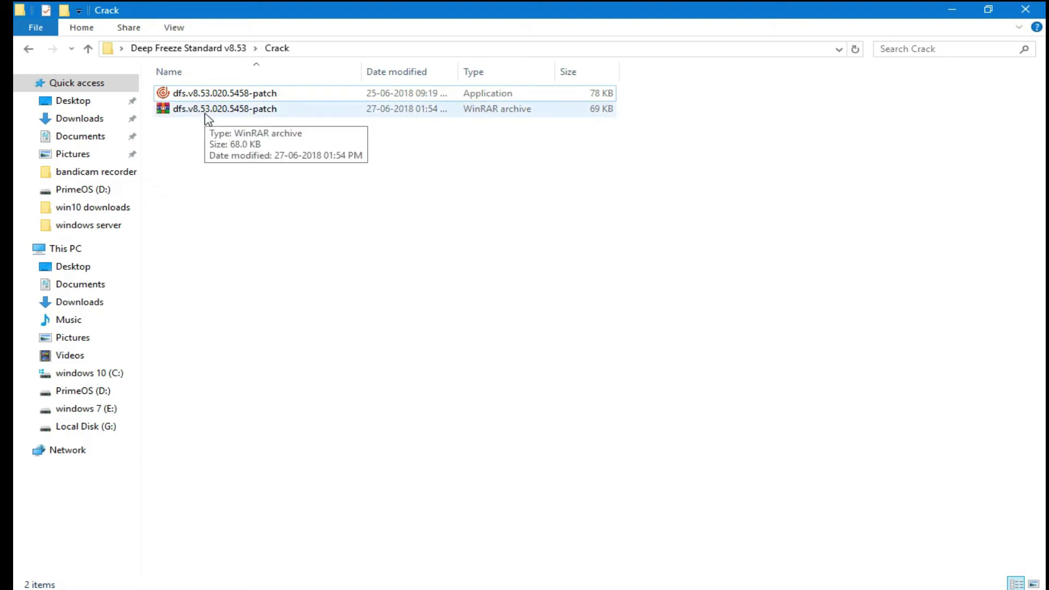
Step: Run the extracted dfs.v8.53.020.5458-patch application as administrator
click(205, 94)
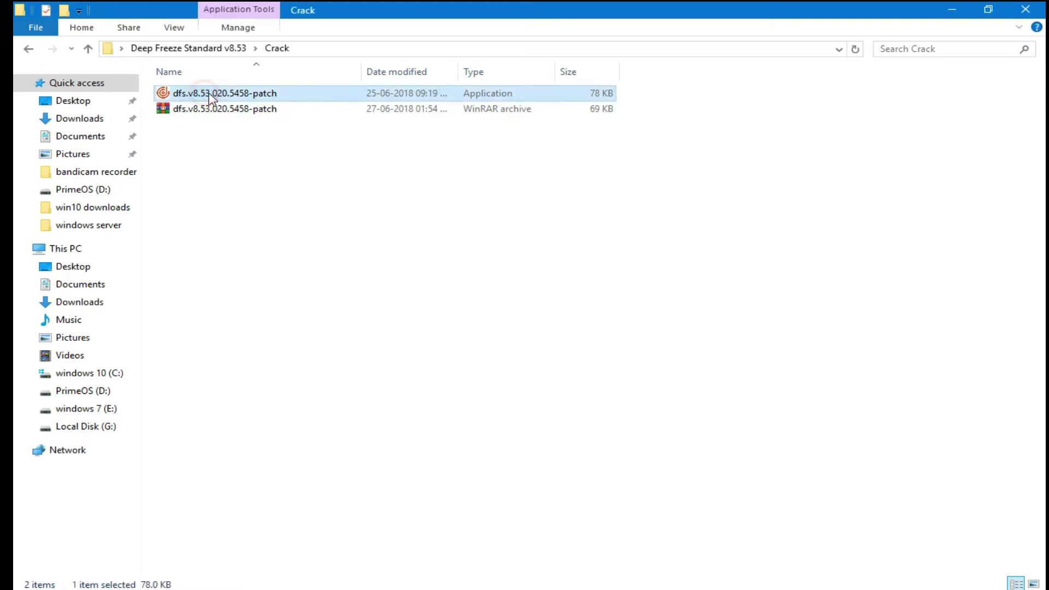
right_click(234, 111)
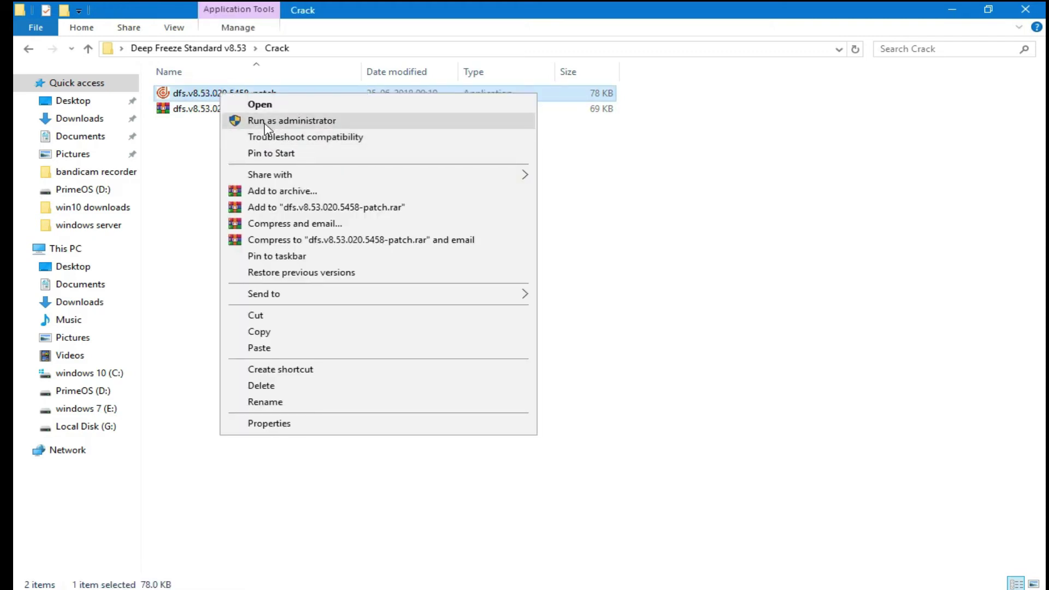
click(260, 122)
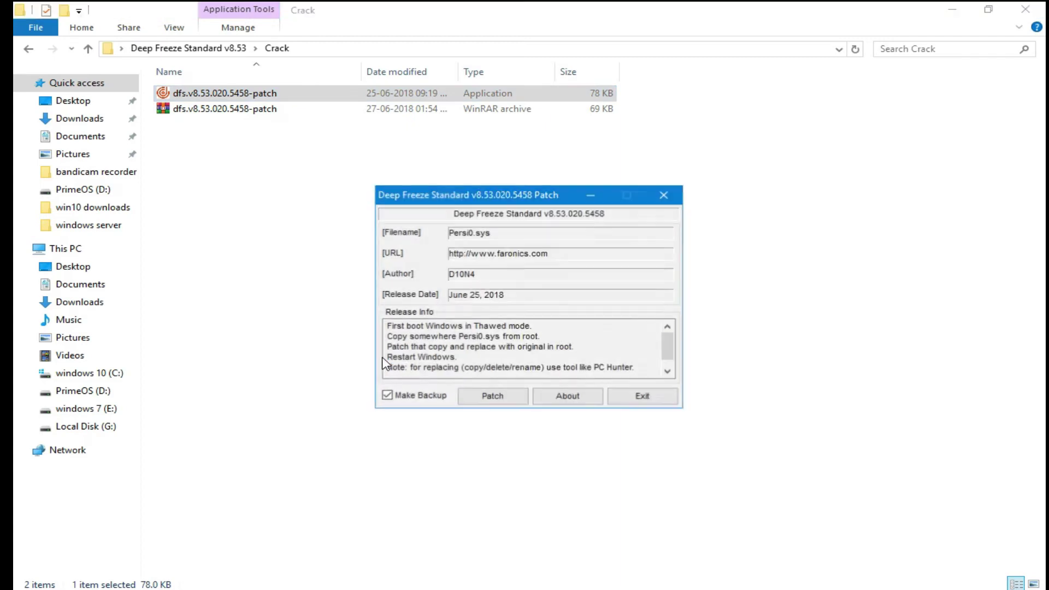
Step: Patch Persi0.sys, locating it on the windows 10 (C:) drive
click(478, 407)
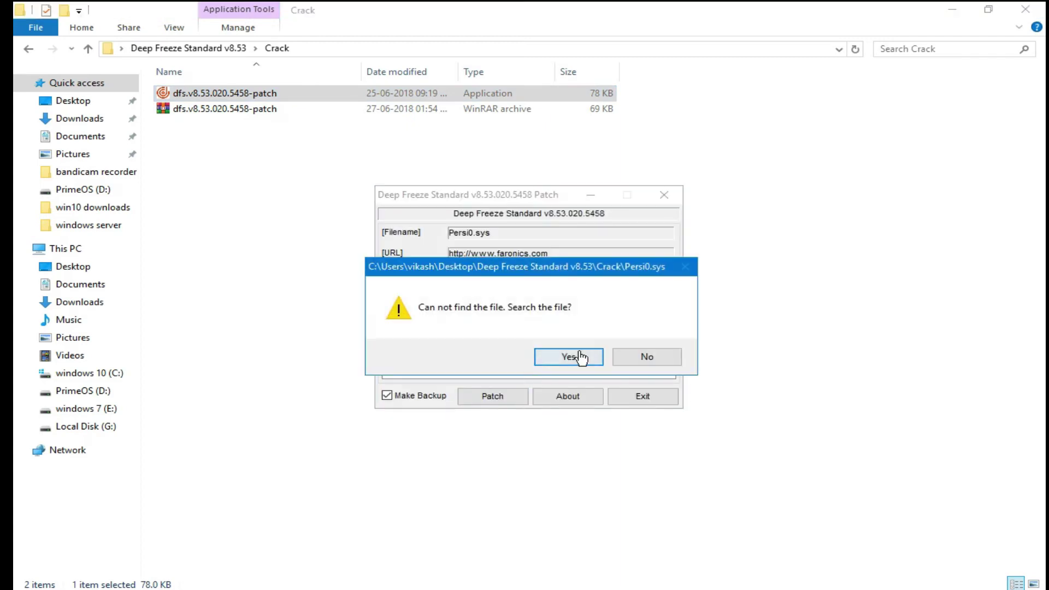
click(571, 356)
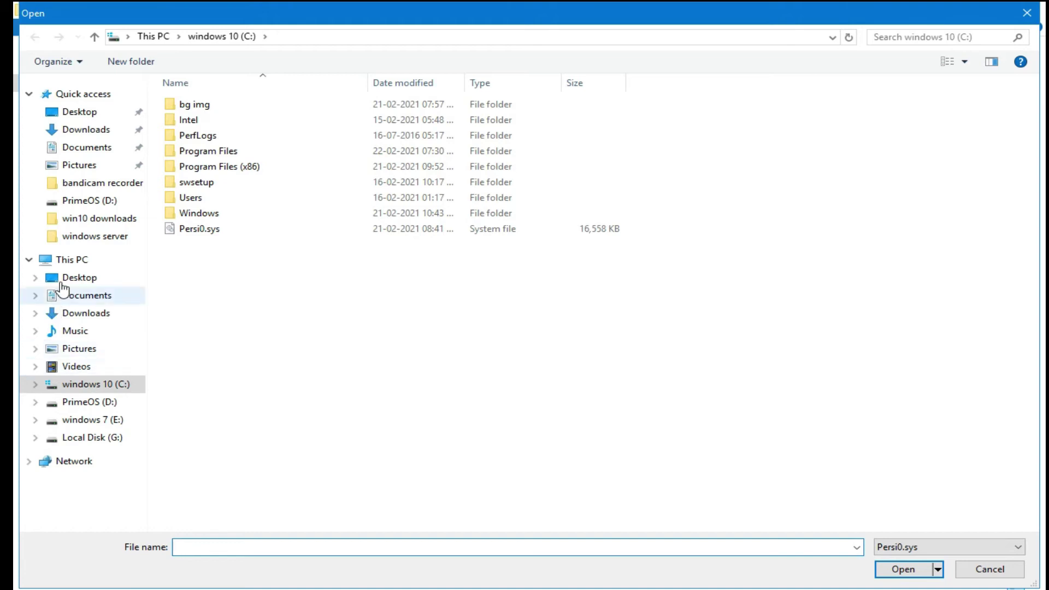
click(70, 261)
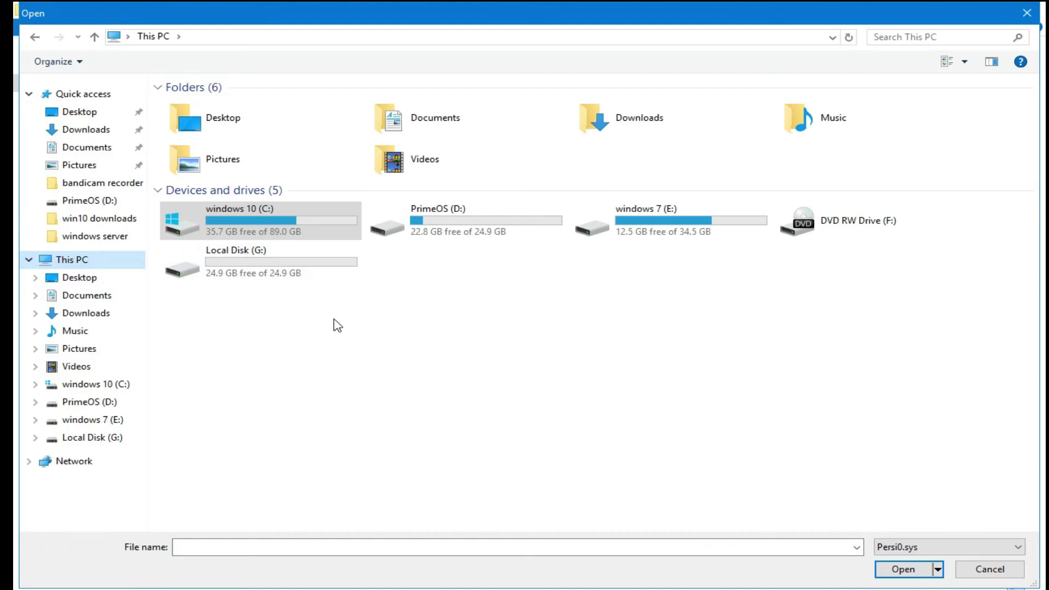
double_click(243, 236)
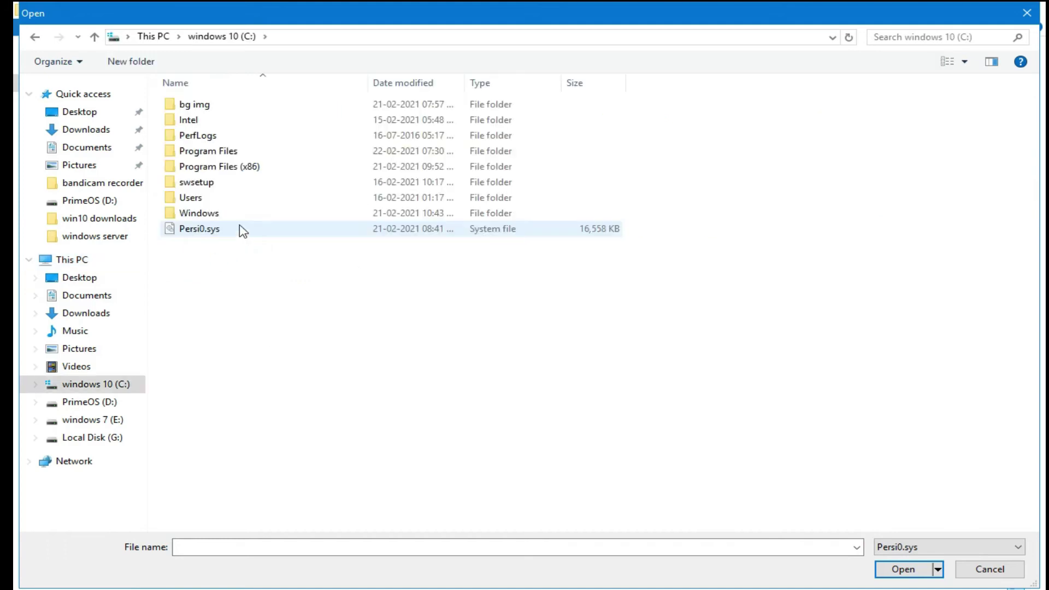
click(211, 238)
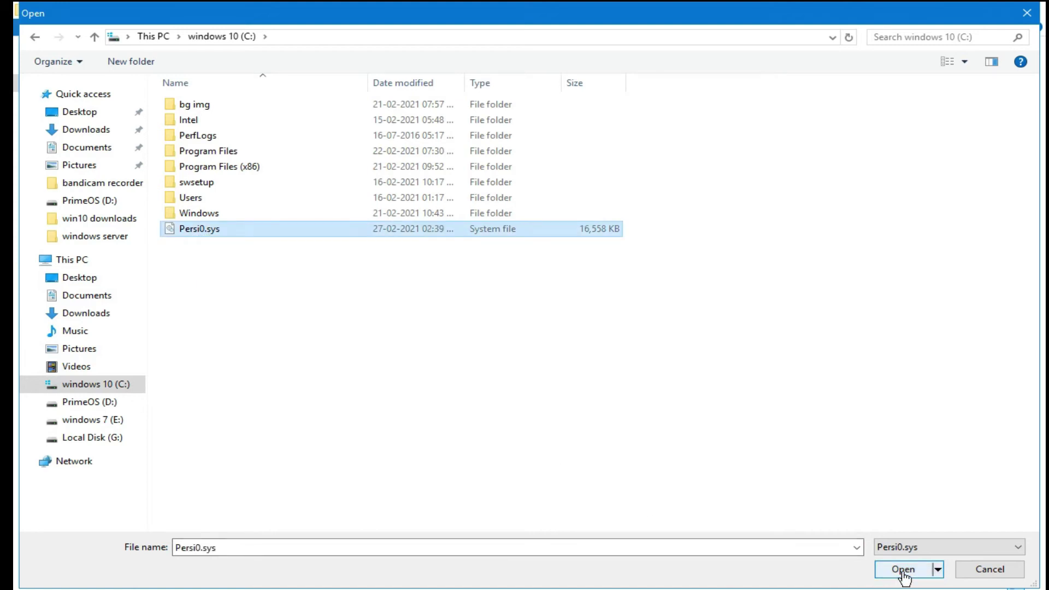
click(1005, 577)
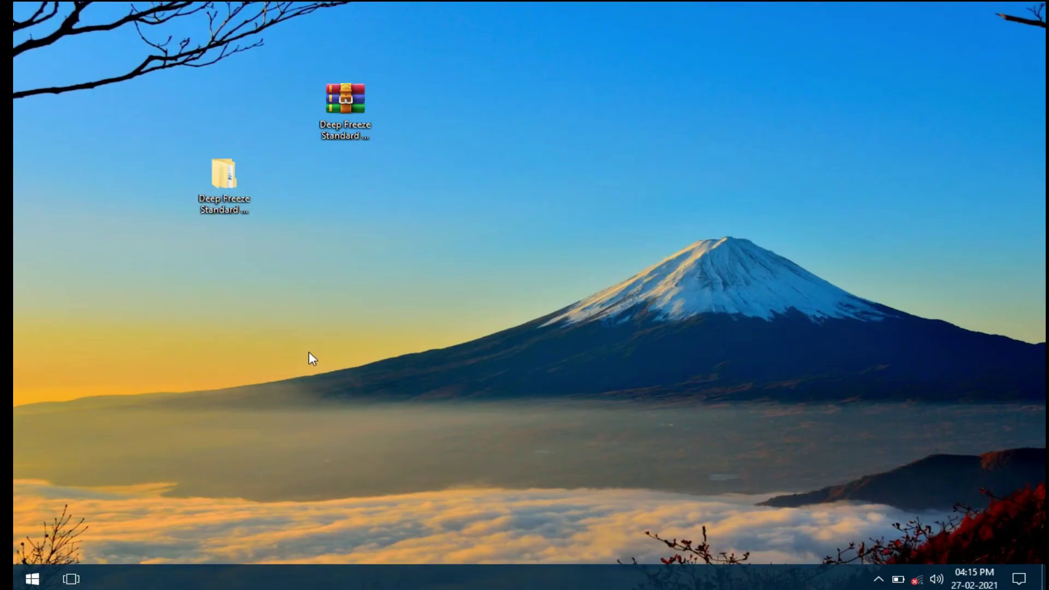
Step: Reopen Services and switch the DFServ service's startup type back to Automatic
key(super)
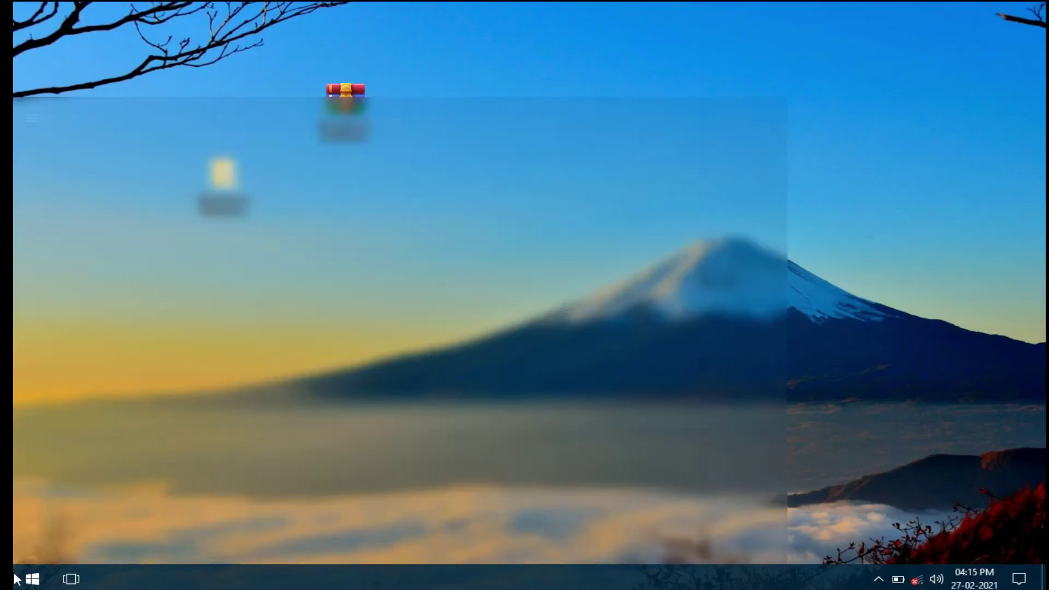
click(424, 284)
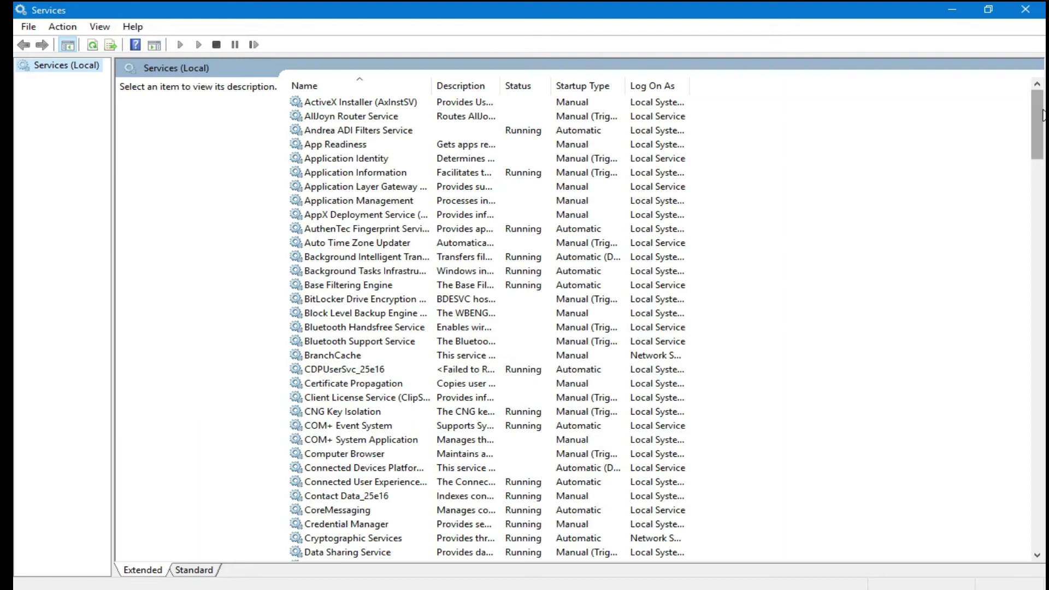
drag(1042, 120, 1043, 188)
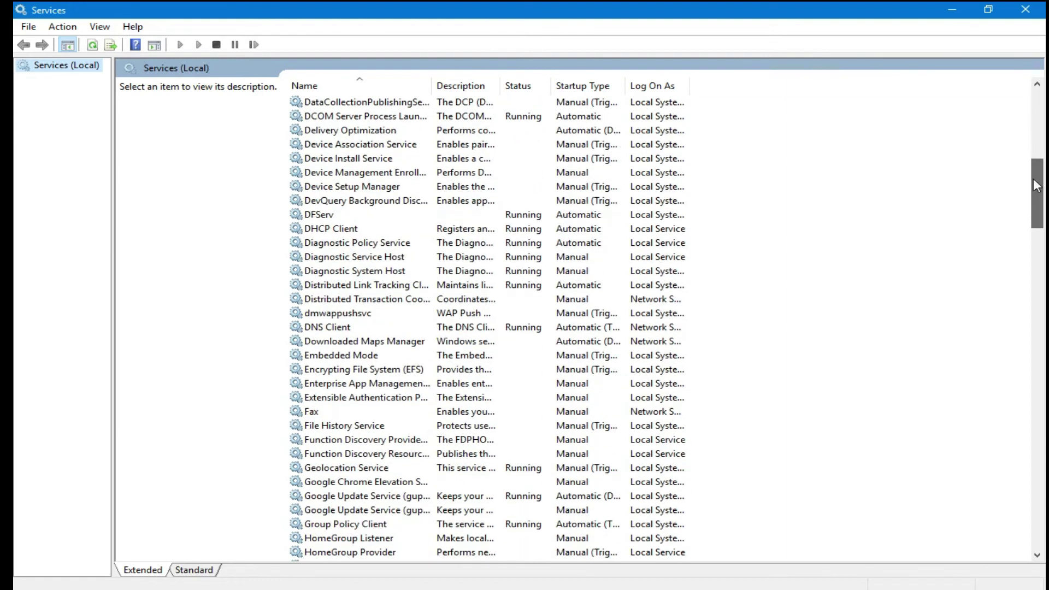
double_click(342, 219)
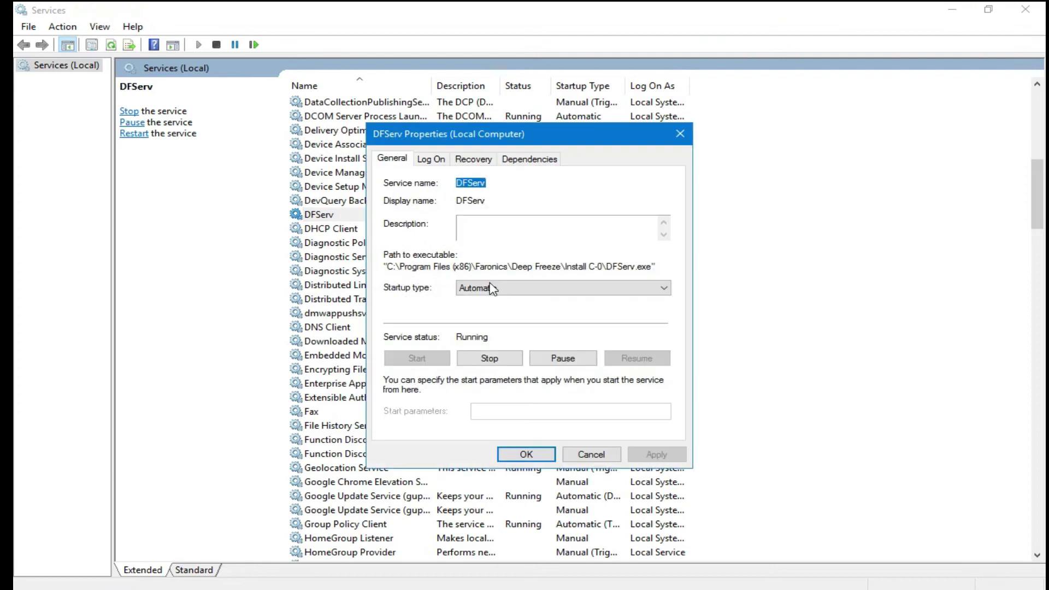
click(490, 288)
click(477, 311)
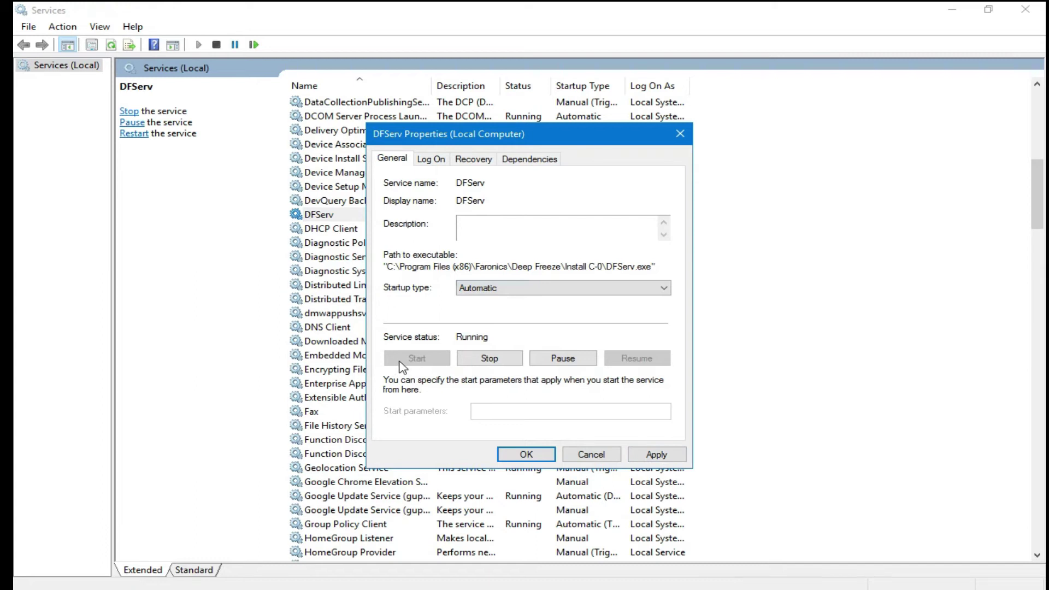
click(678, 134)
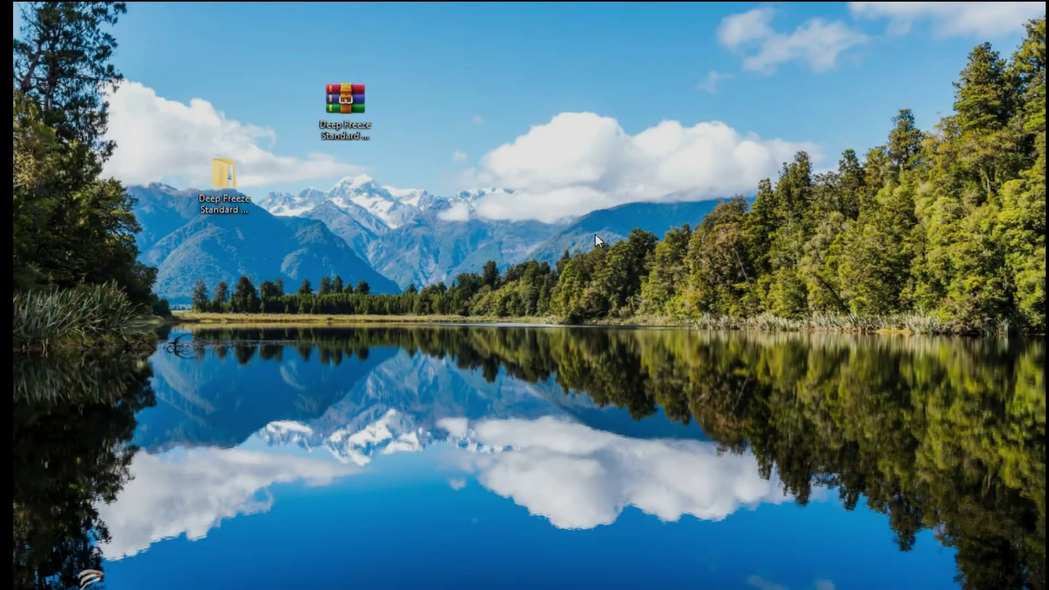
Step: Unlock Deep Freeze from the tray, confirm Boot Frozen with a Full (Licensed) activated licence, then close it
mouse_move(763, 583)
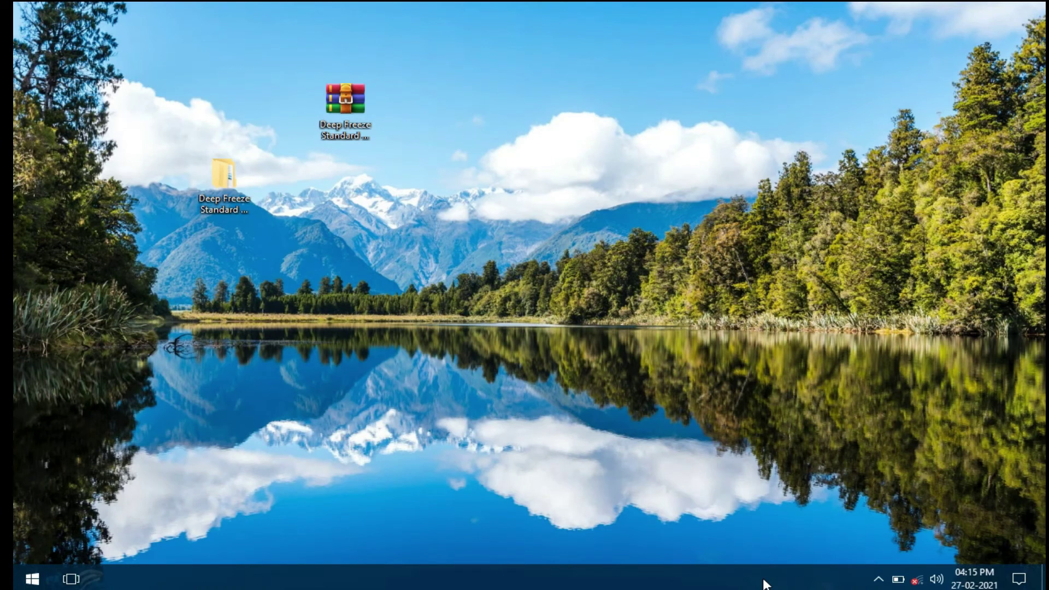
click(878, 577)
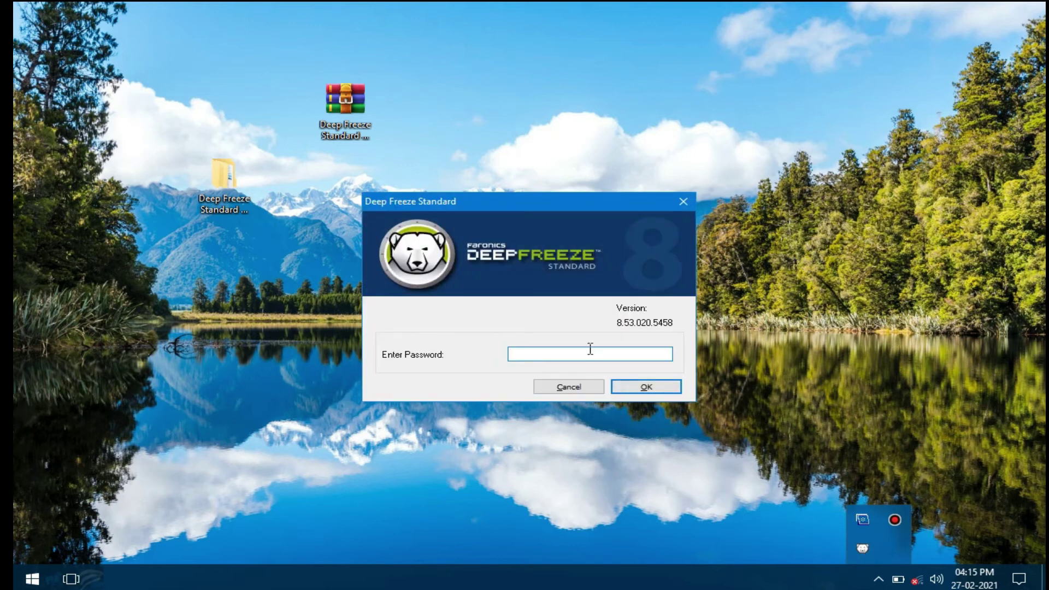
click(644, 388)
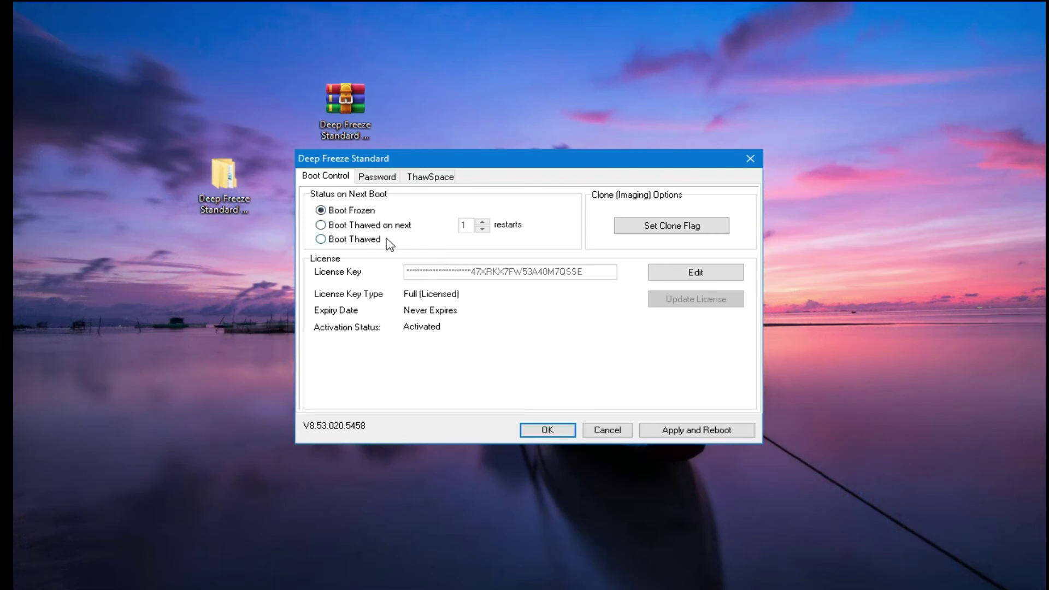
click(750, 159)
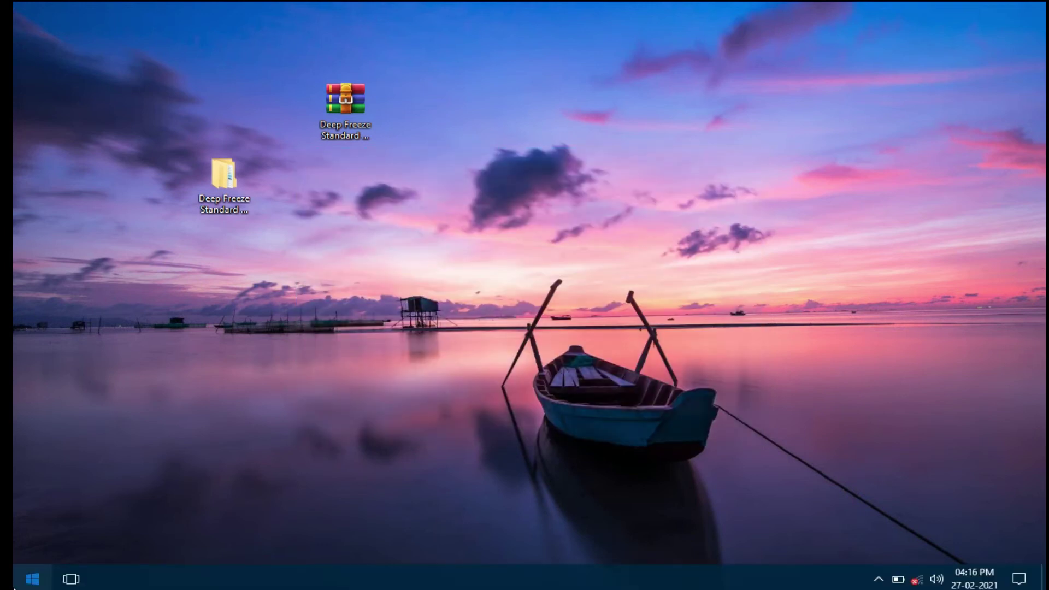
Step: Open Control Panel in large-icon view, then Windows Firewall and its advanced settings
click(32, 579)
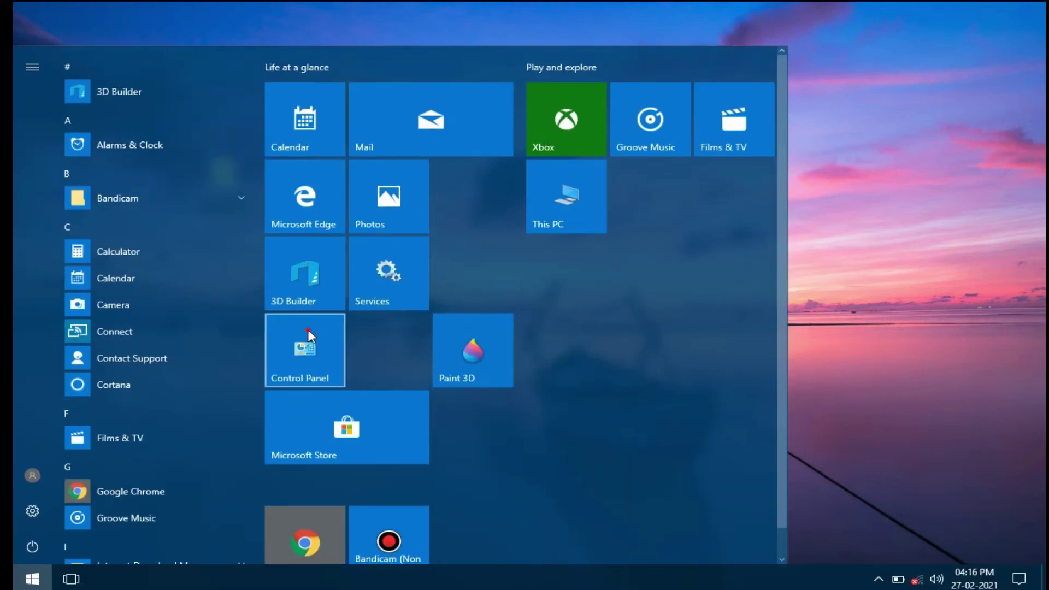
click(308, 329)
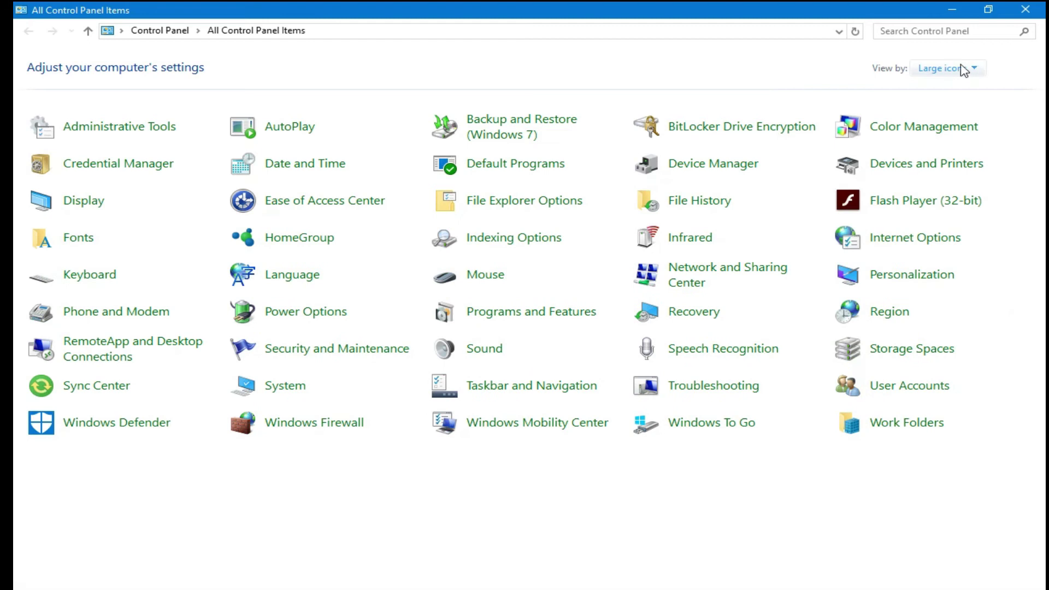
click(940, 67)
click(942, 111)
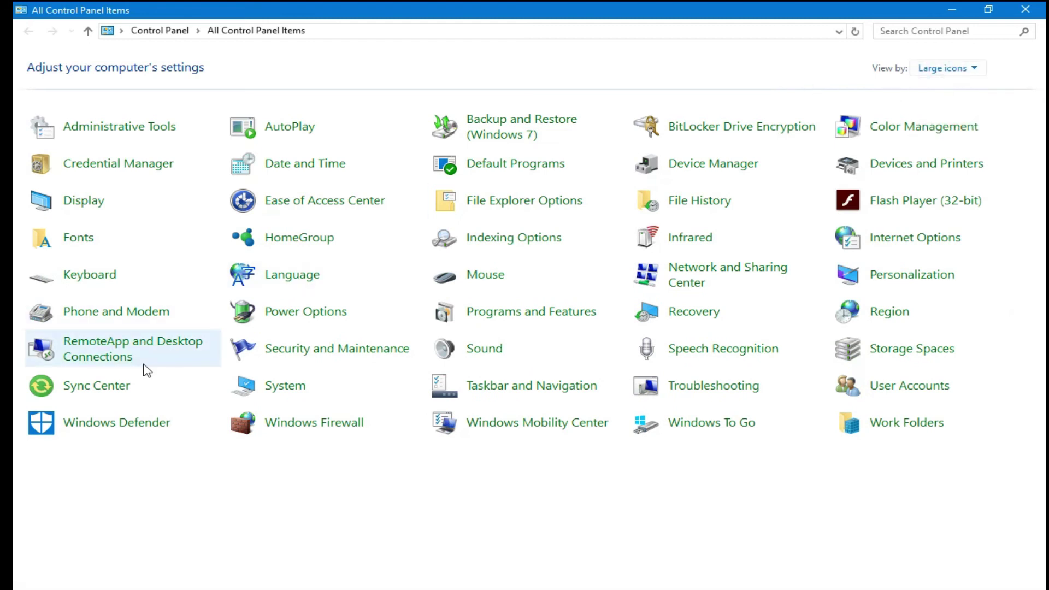
click(293, 426)
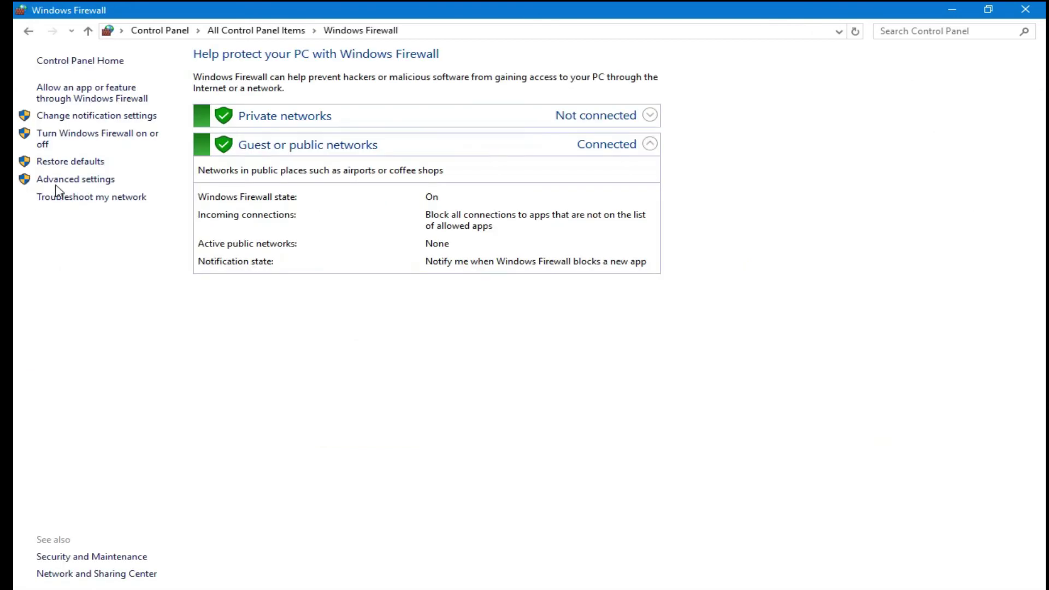
click(58, 180)
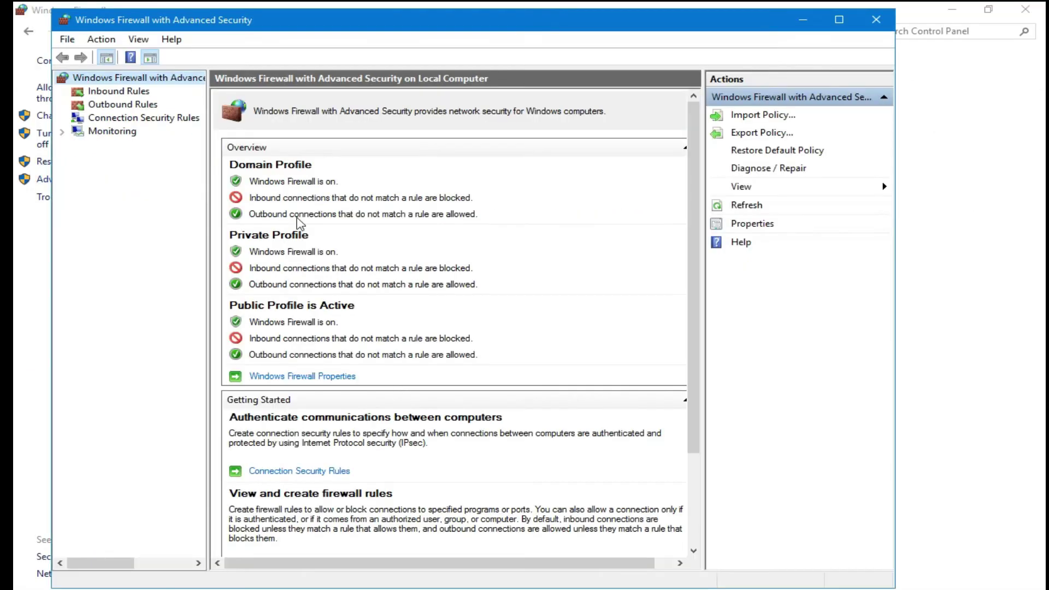
Step: Show the Inbound Rules list and start a new inbound rule
click(108, 96)
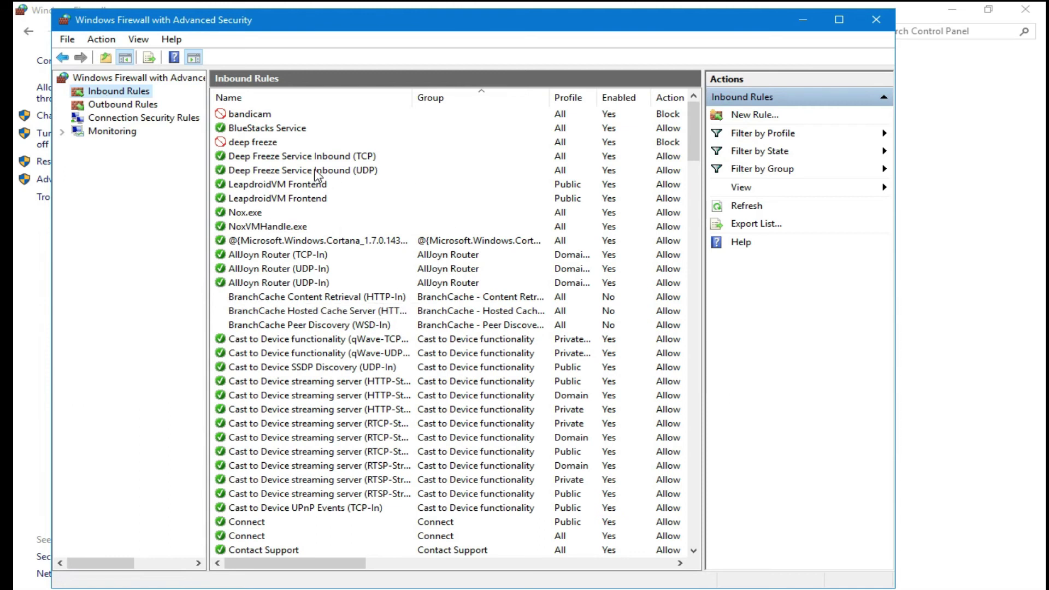
click(748, 116)
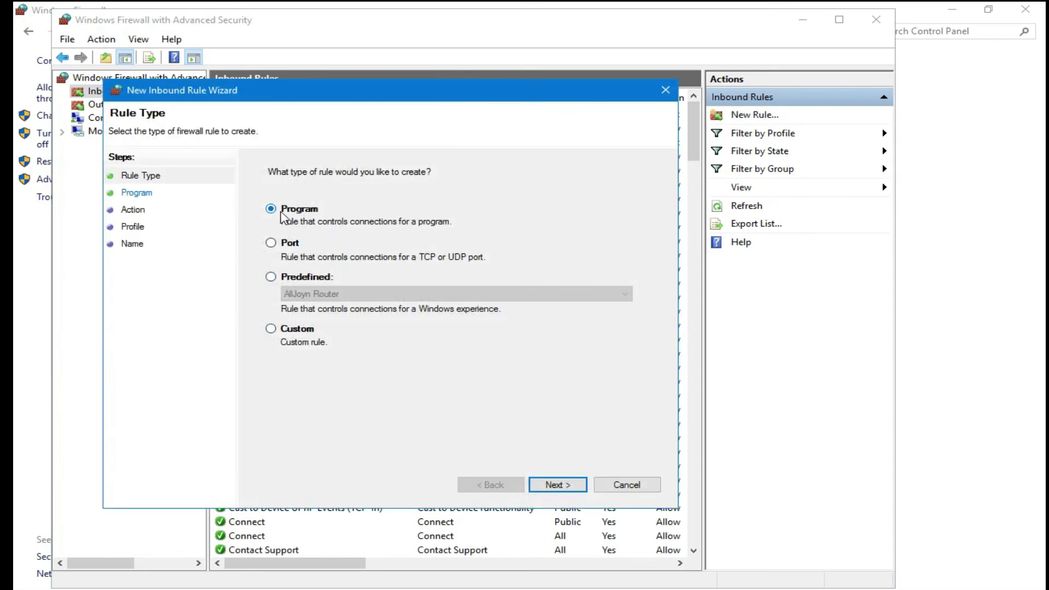
Step: Choose a Program rule type and browse for the program file in a maximized picker
click(550, 485)
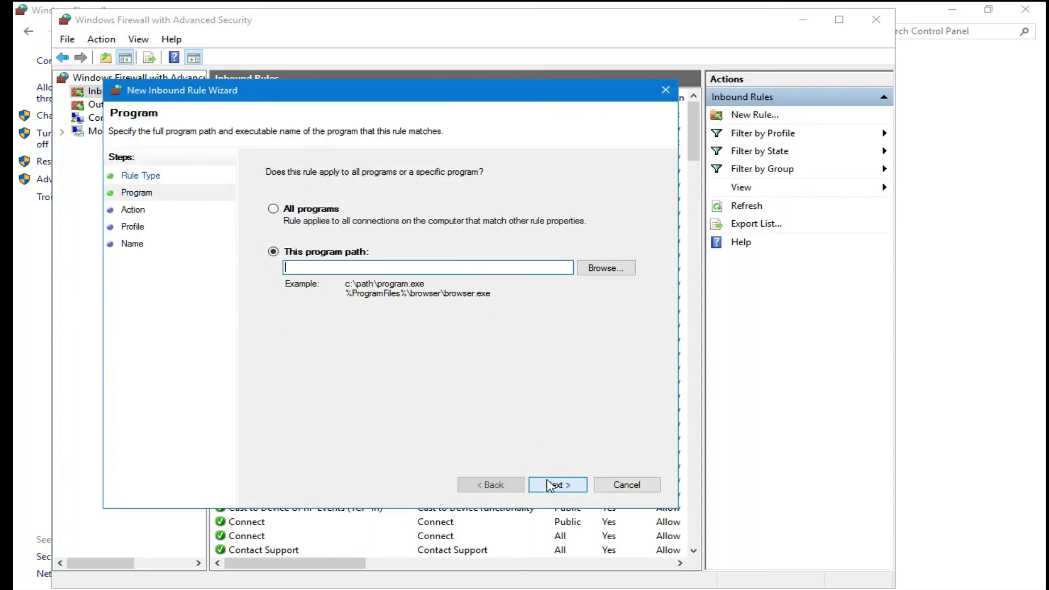
click(603, 269)
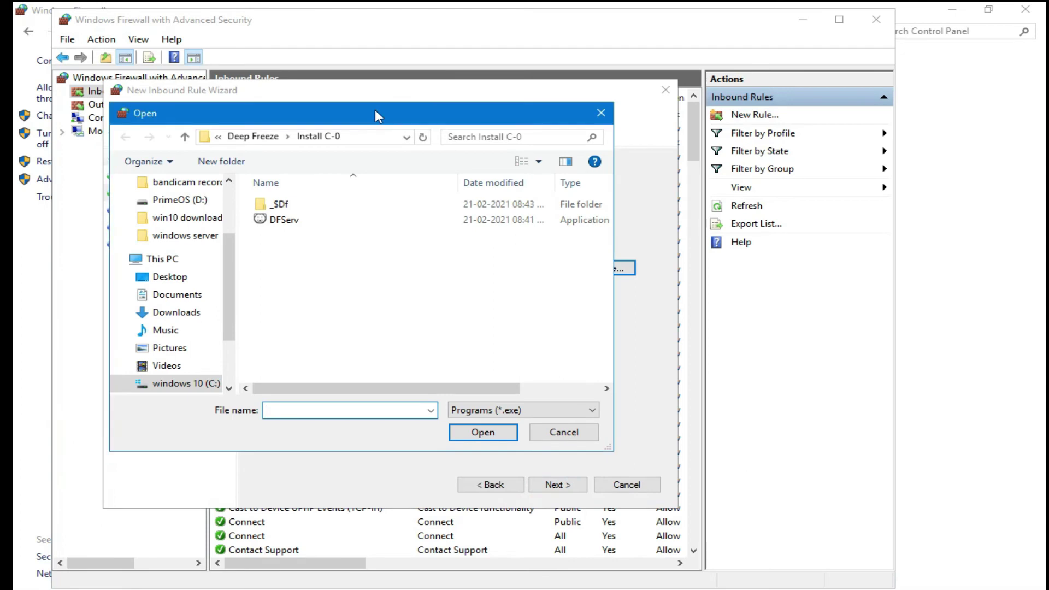
double_click(363, 116)
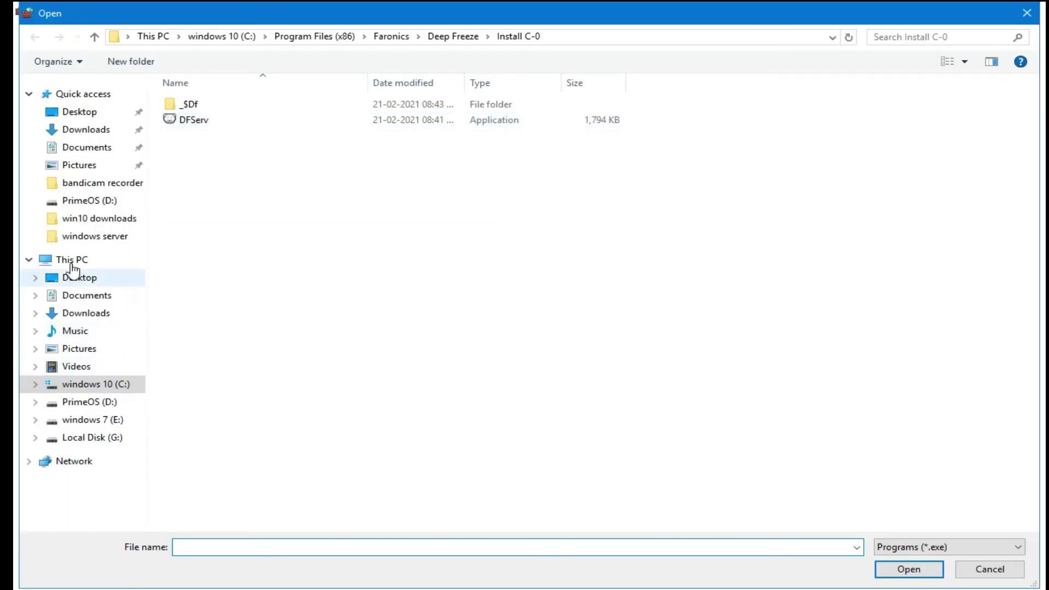
Step: Select DFServ from C:\Program Files (x86)\Faronics\Deep Freeze\Install C-0 as the rule's program
click(71, 260)
double_click(256, 213)
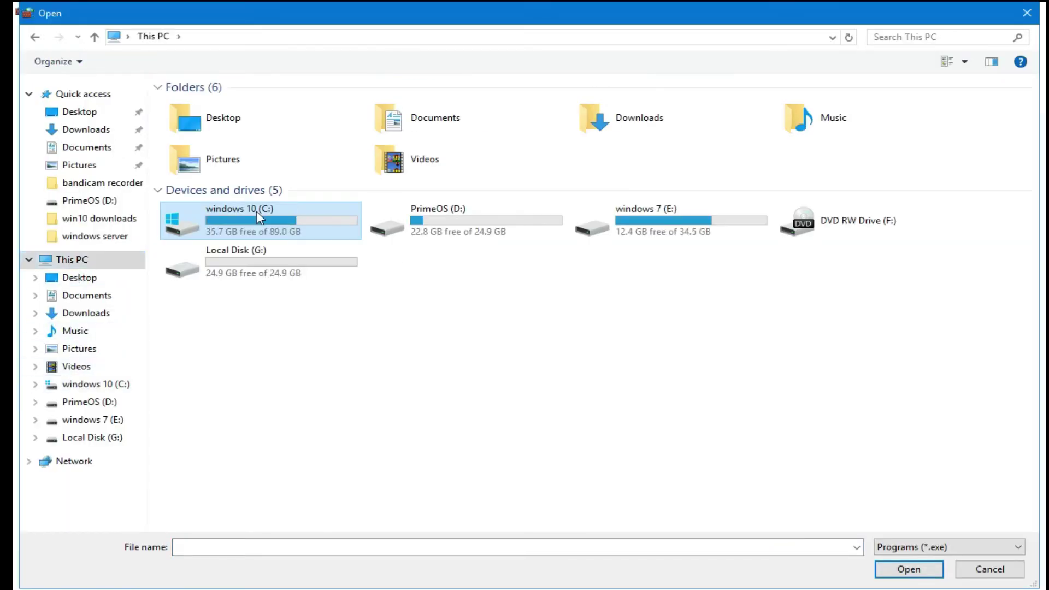
click(240, 166)
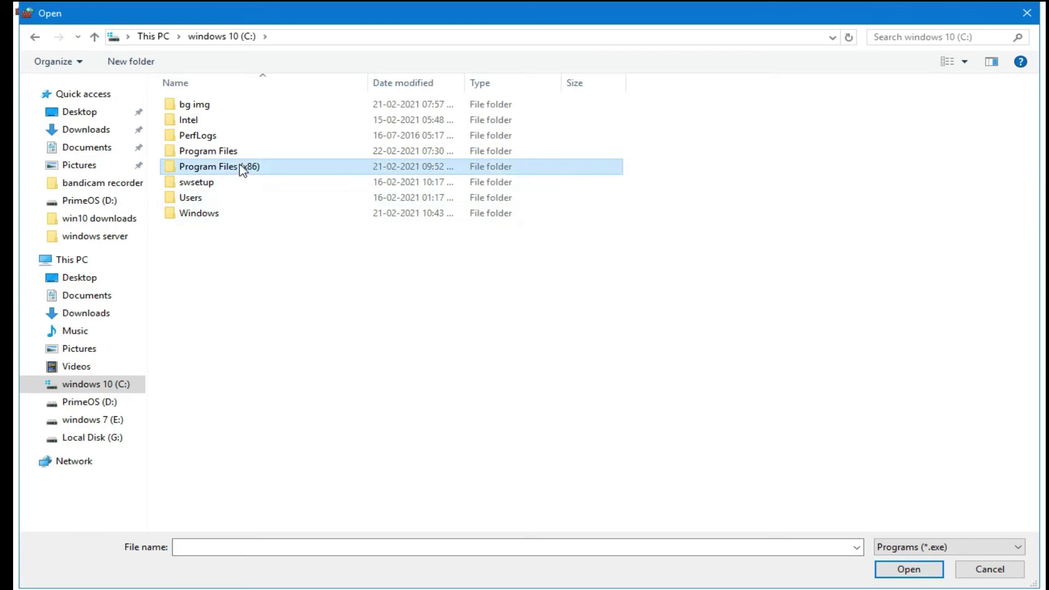
double_click(242, 169)
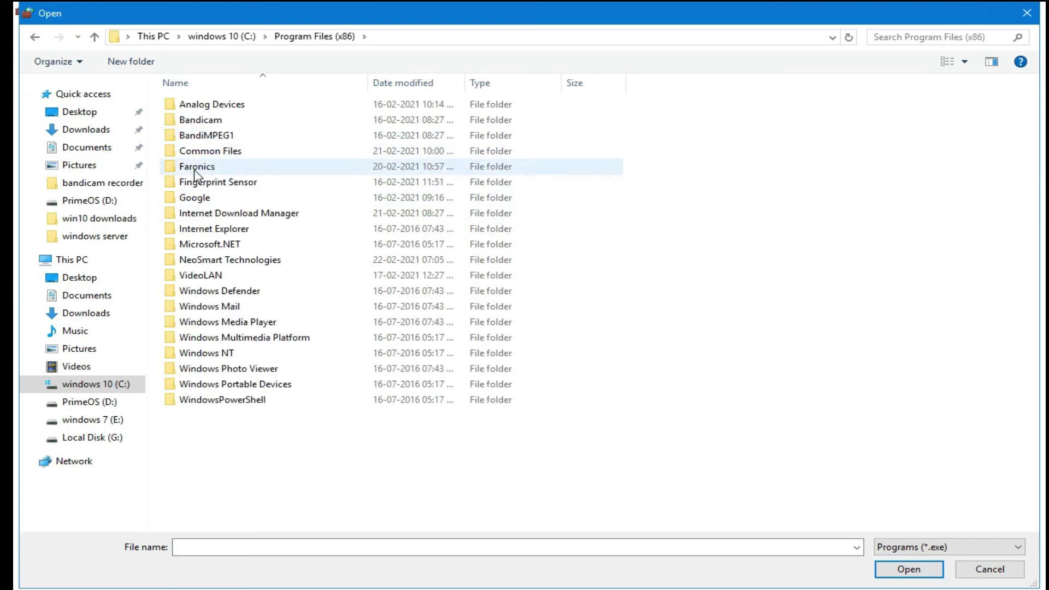
double_click(232, 169)
double_click(221, 106)
click(219, 105)
double_click(260, 110)
click(207, 124)
click(904, 568)
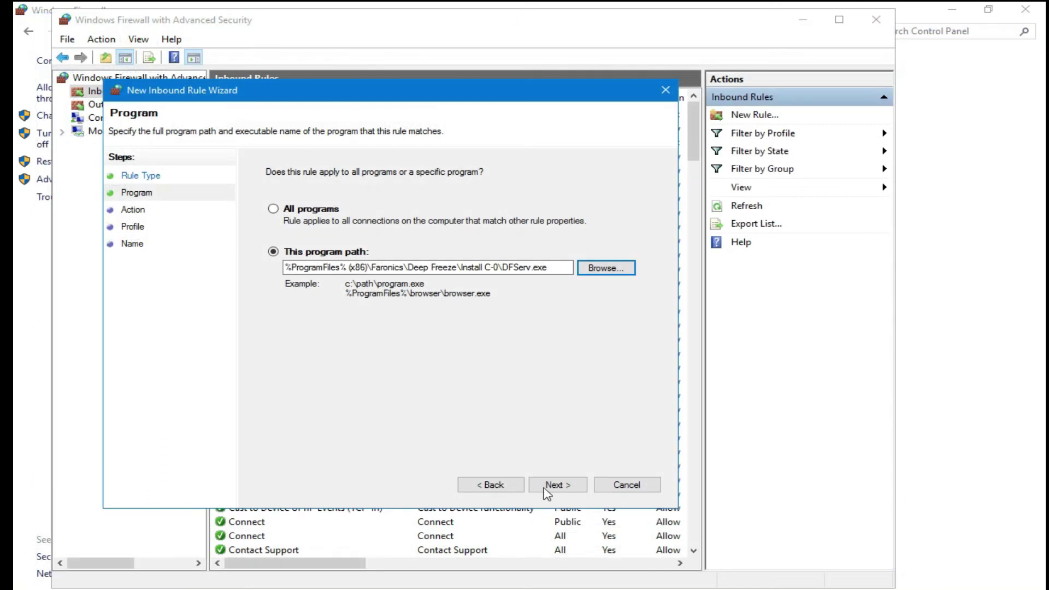
Step: Set the rule to block the connection on all profiles, then cancel the wizard unsaved
click(552, 485)
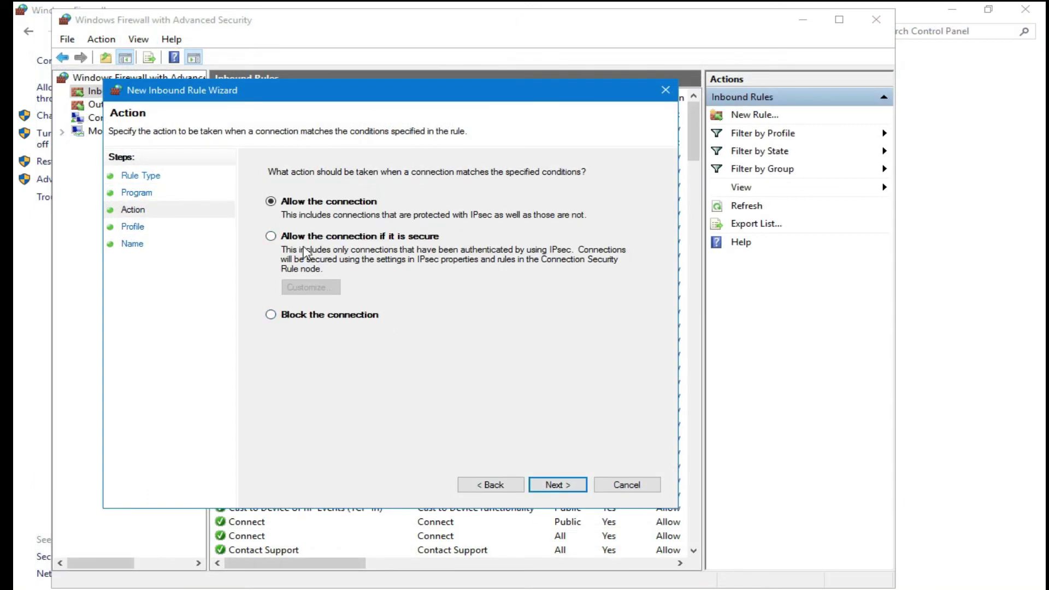
click(295, 320)
click(554, 486)
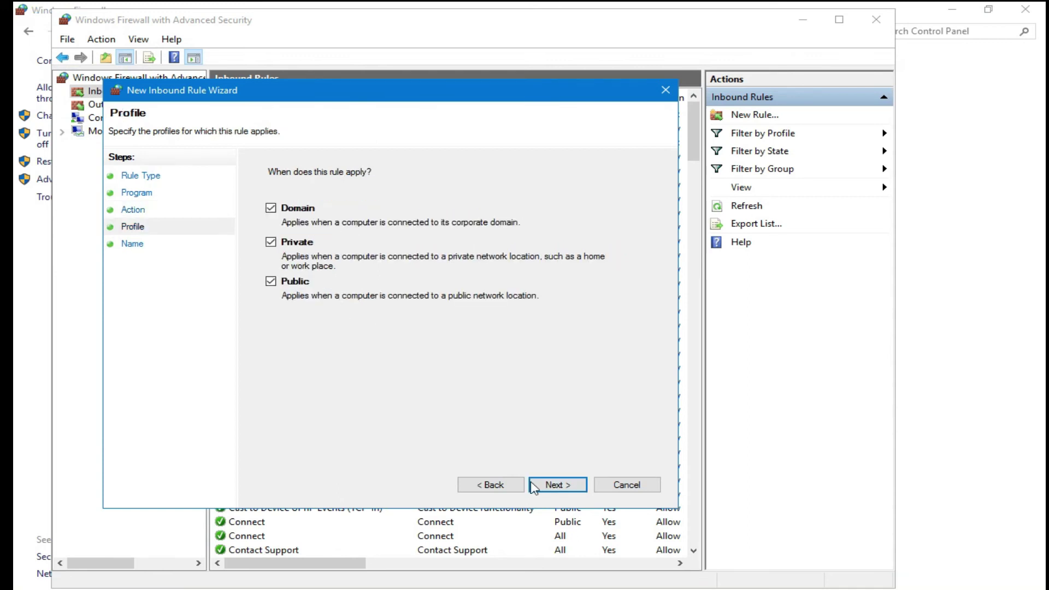
click(553, 485)
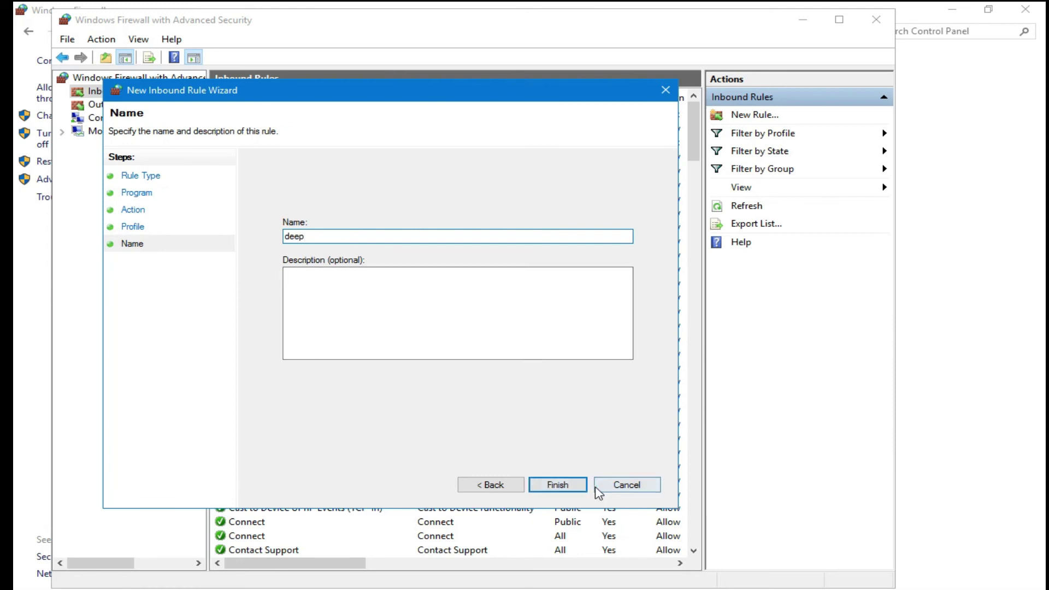
click(626, 485)
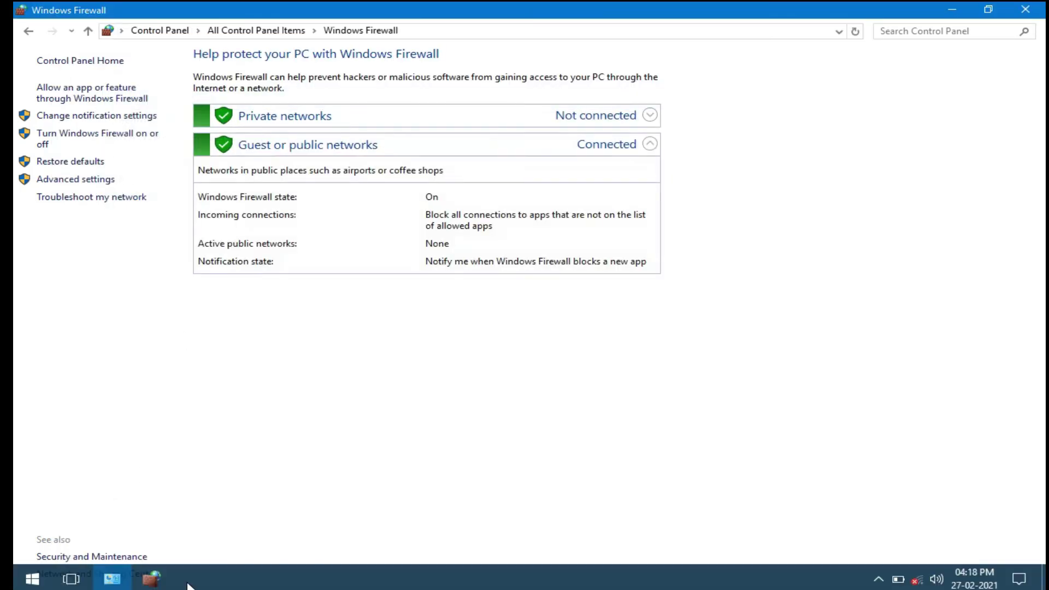
Step: Review the Outbound Rules, then close the advanced firewall window and the Windows Firewall page
click(151, 578)
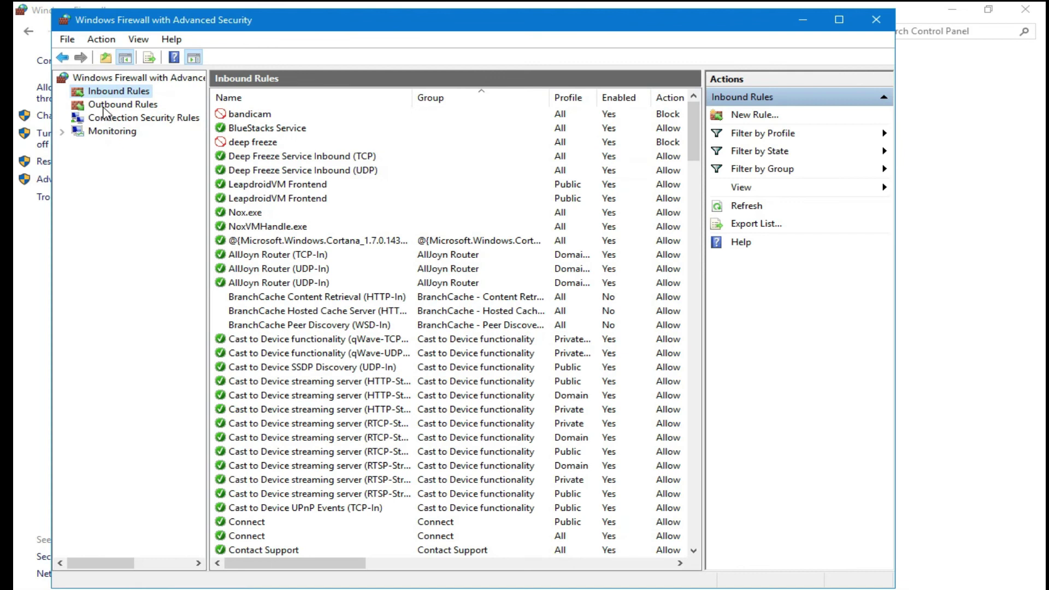
click(121, 105)
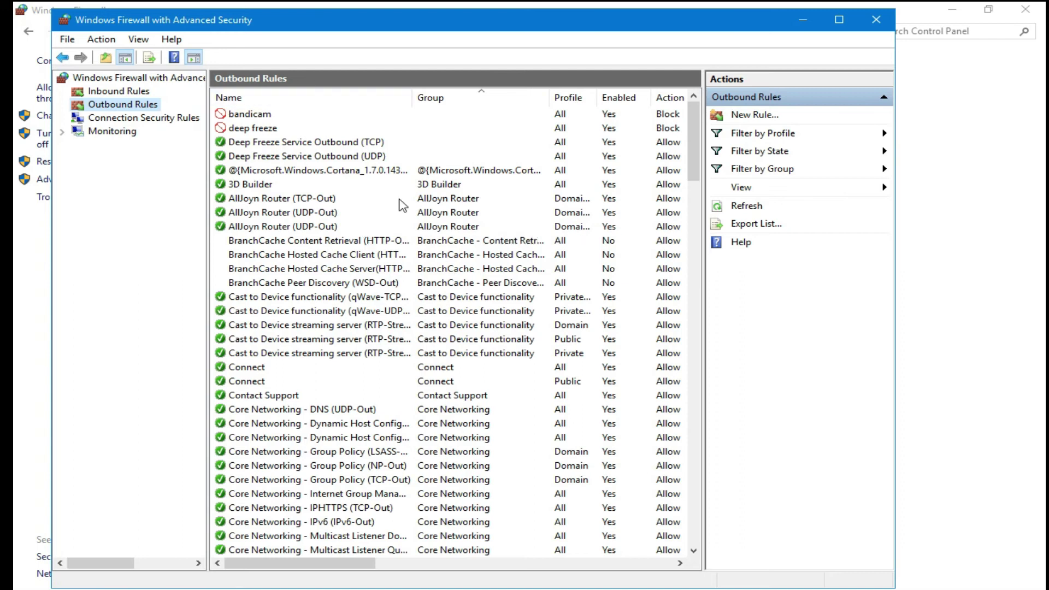
click(875, 20)
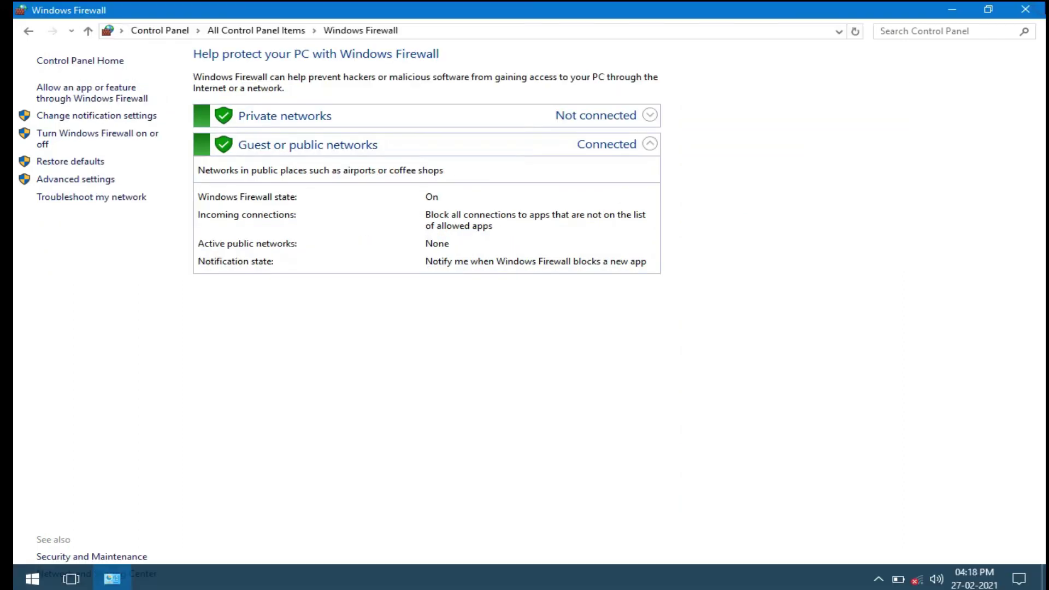
click(1025, 10)
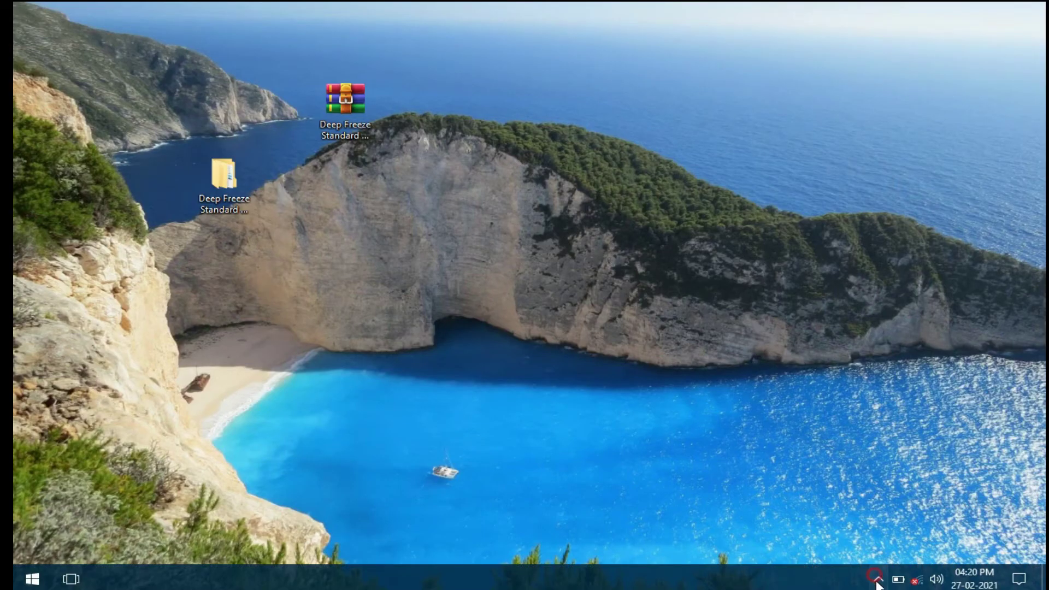
Step: Open Deep Freeze Standard from the hidden tray icons, entering the administrator password
click(878, 578)
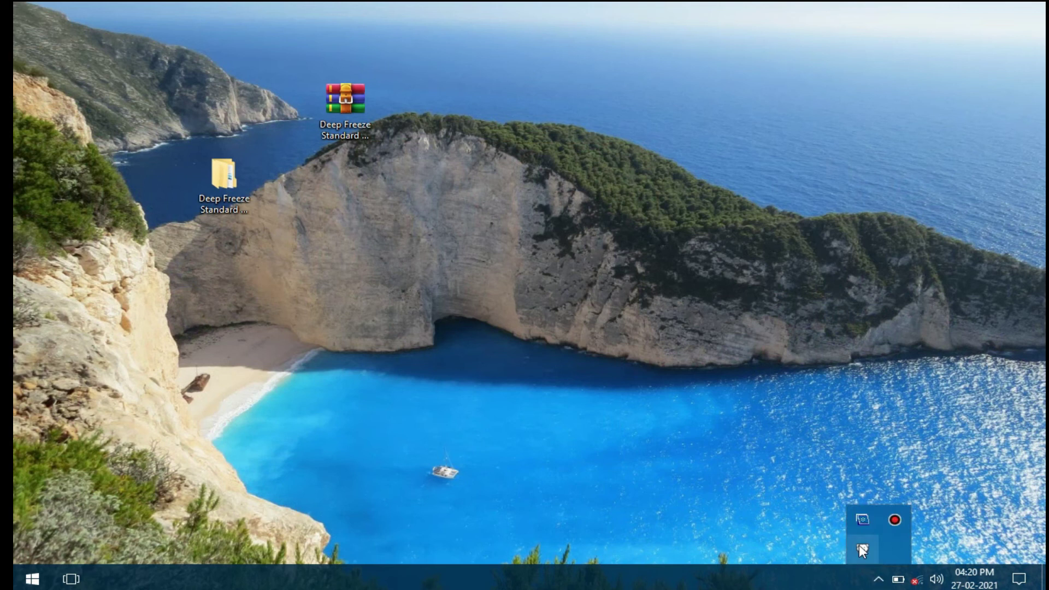
shift+double_click(860, 547)
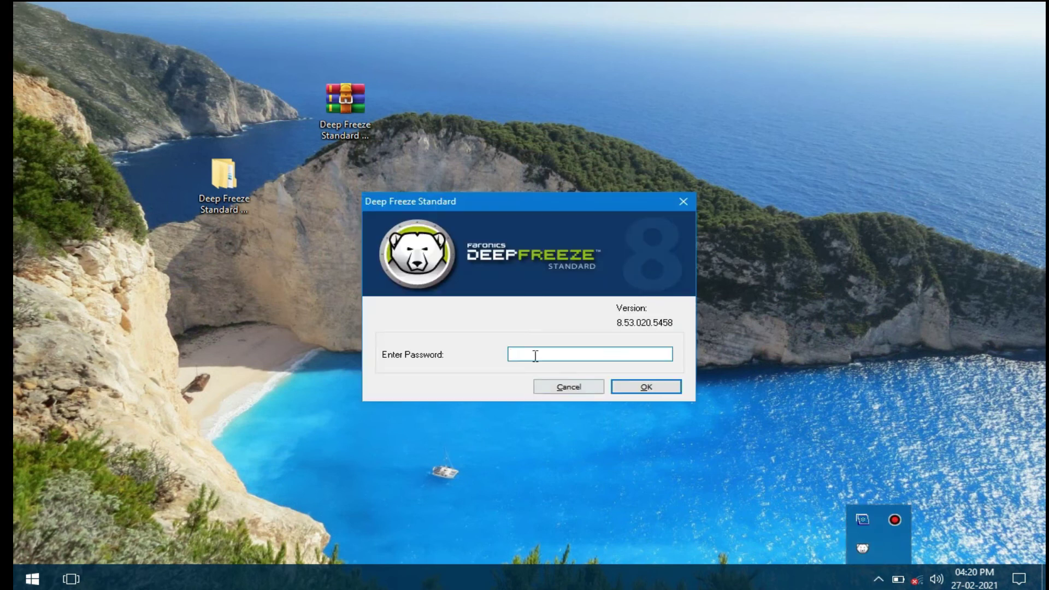
text(12345)
click(662, 391)
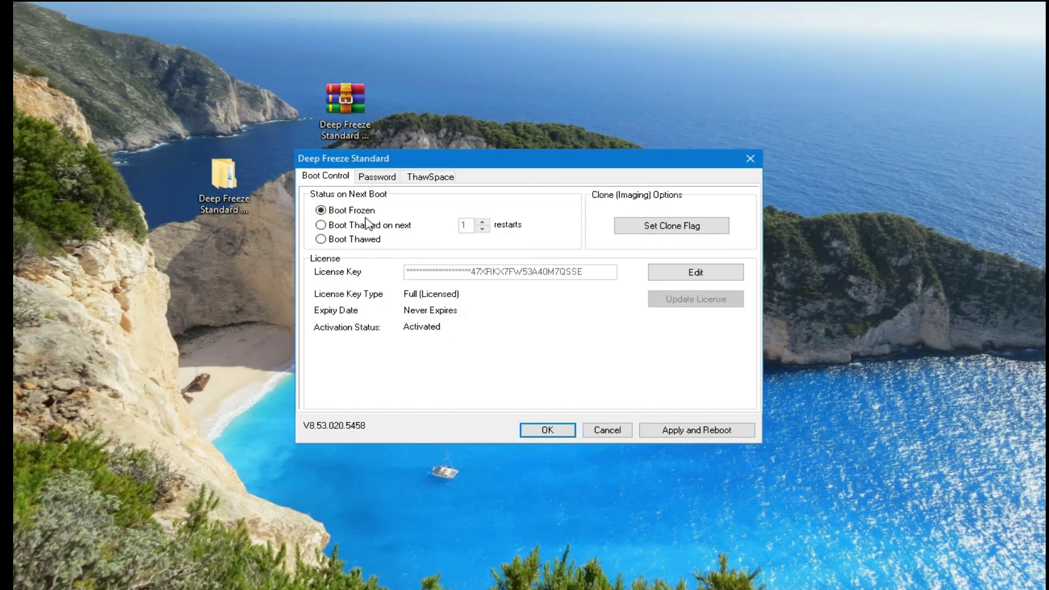
Step: Leave the next boot set to Boot Frozen, then close the Deep Freeze window
click(348, 245)
click(348, 210)
click(750, 160)
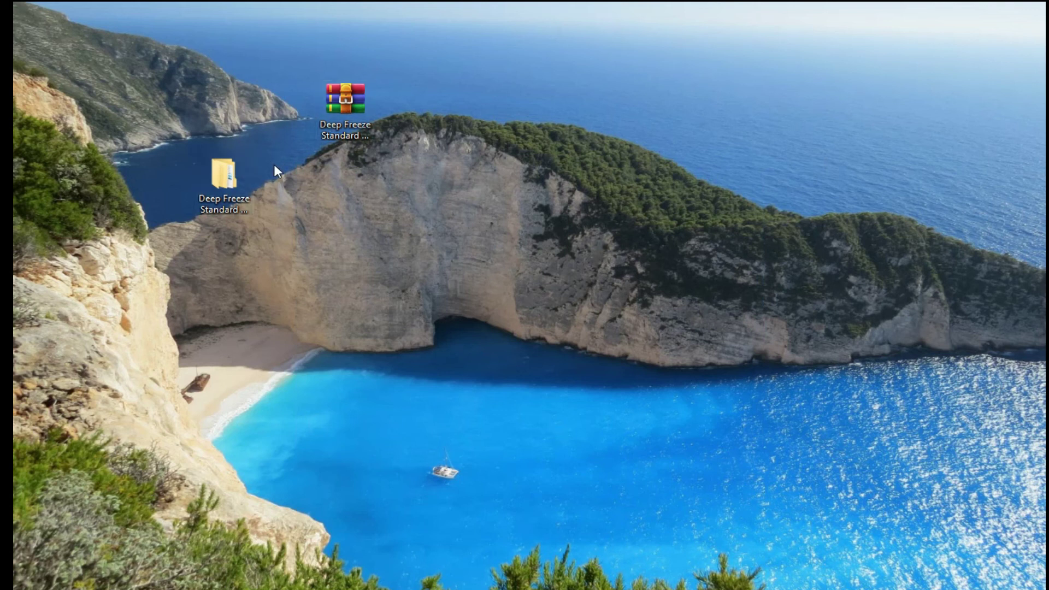
mouse_move(217, 190)
mouse_down()
mouse_move(279, 234)
mouse_move(441, 207)
mouse_move(458, 189)
mouse_move(359, 212)
mouse_move(224, 204)
mouse_up()
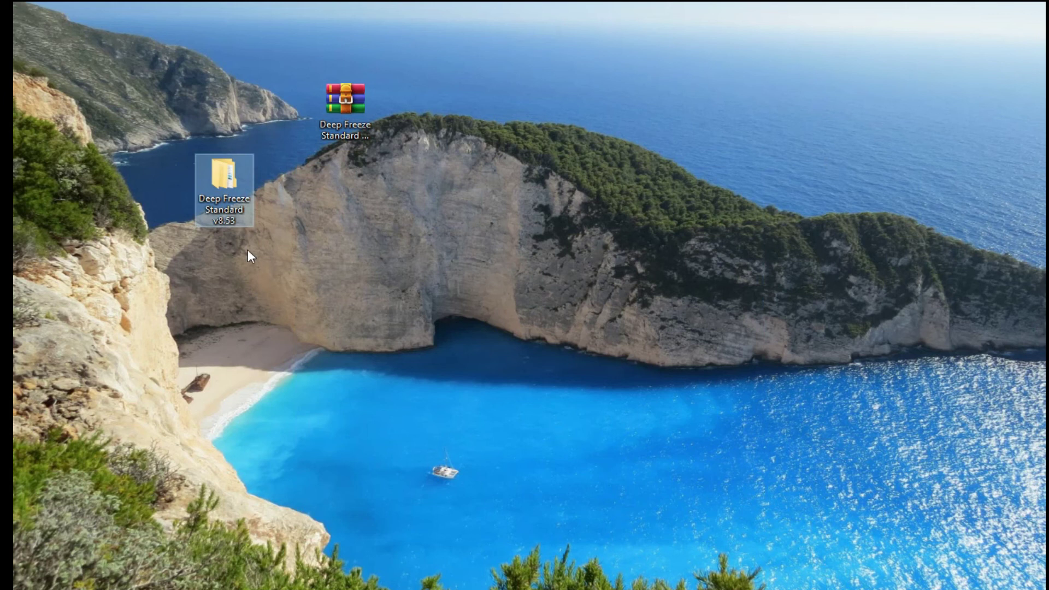
click(32, 578)
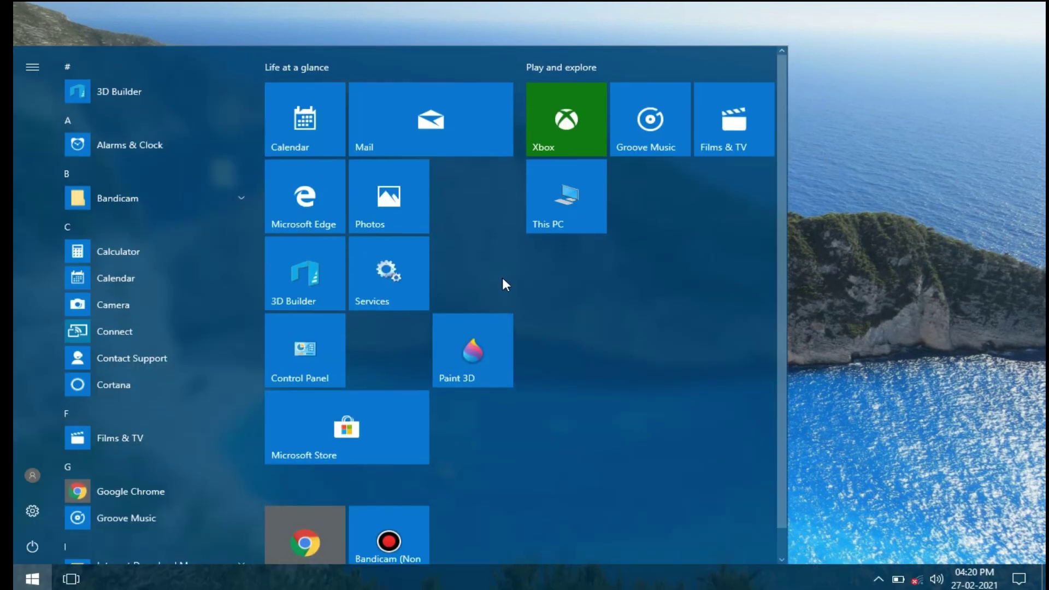
click(558, 207)
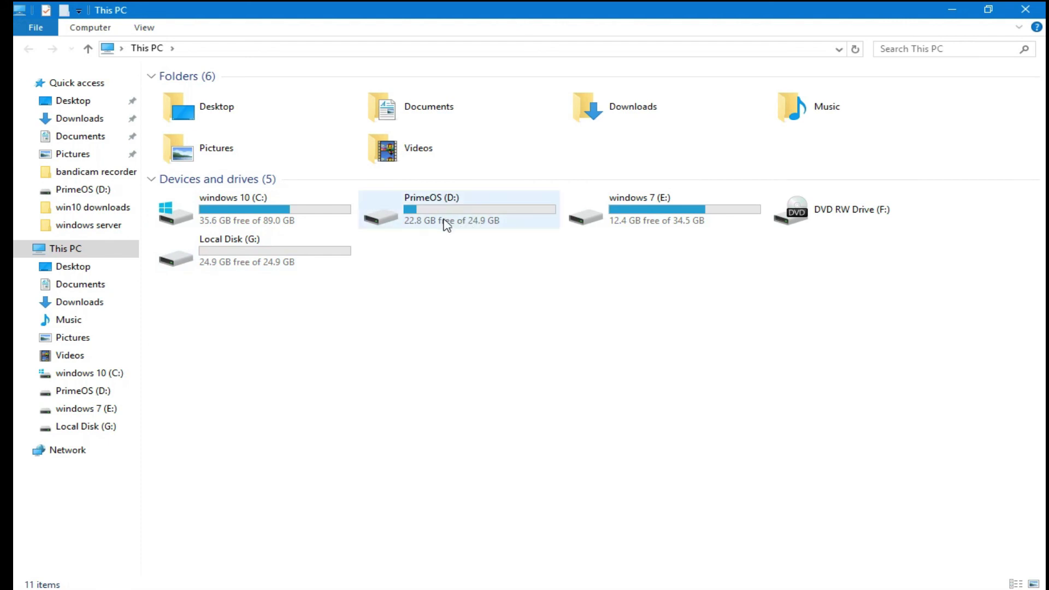
key(super+d)
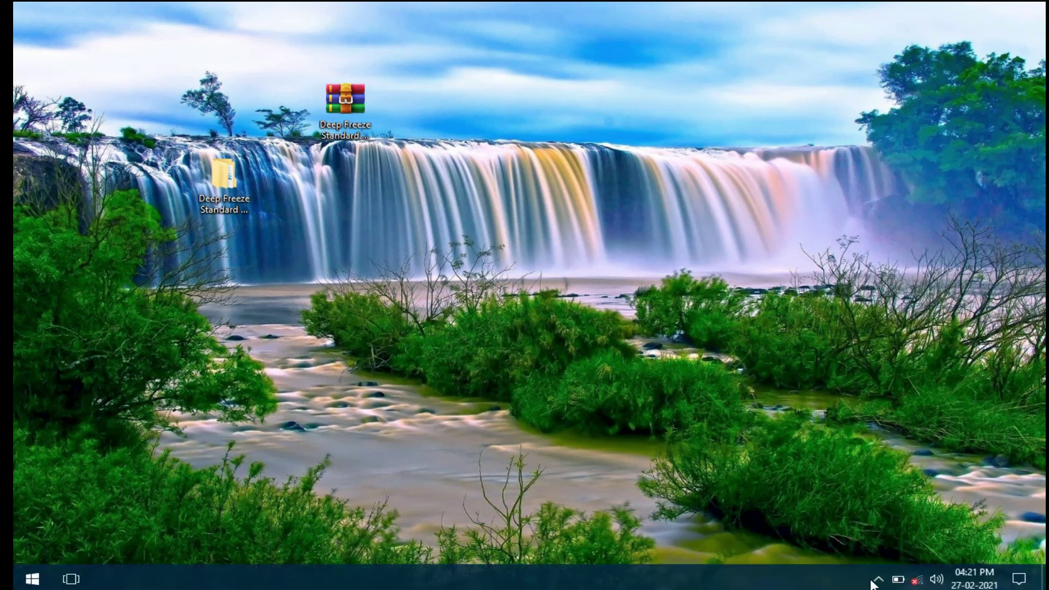
click(878, 579)
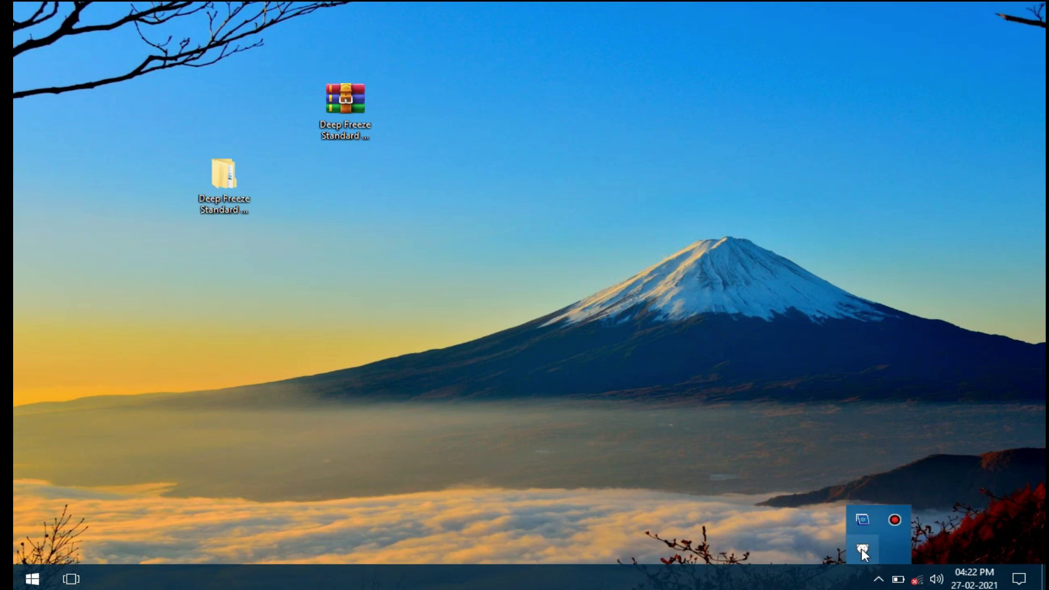
right_click(415, 266)
click(445, 308)
right_click(324, 220)
click(351, 264)
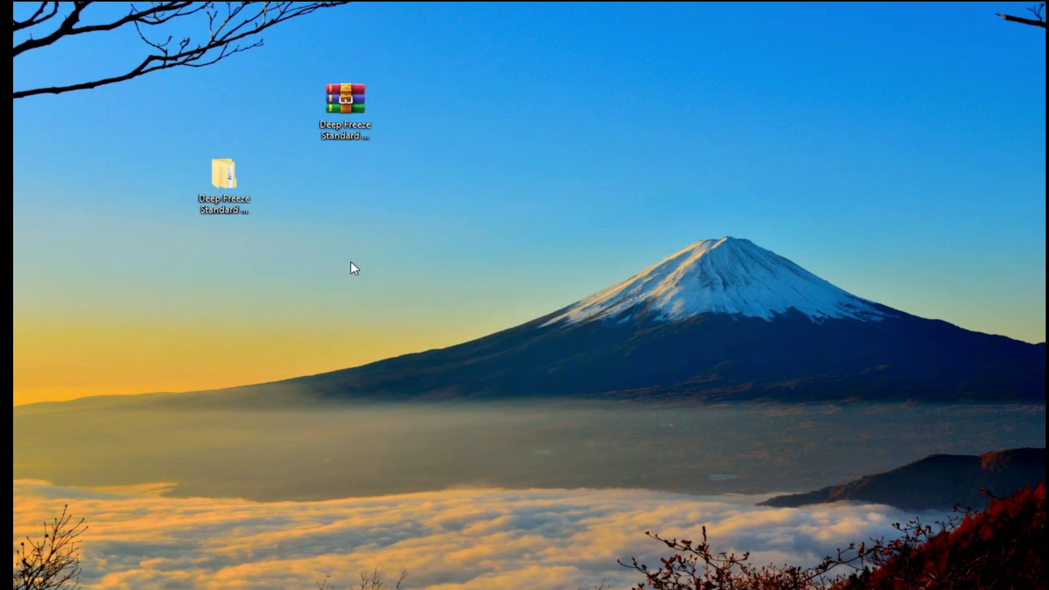